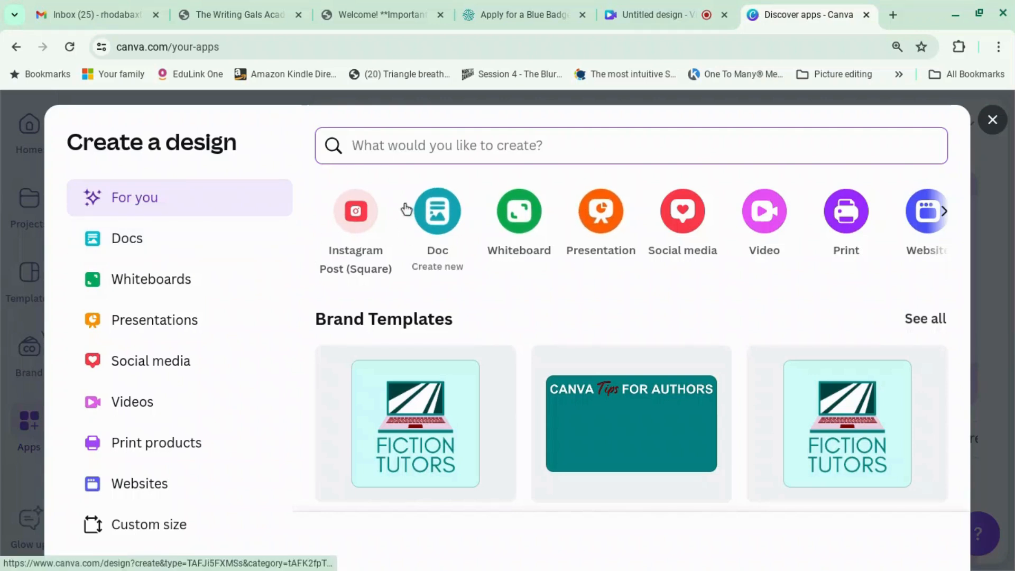
Create a blank Instagram Post (Square) design from the Create a design dialog.
{"action": "left_click", "coordinate": [357, 220]}
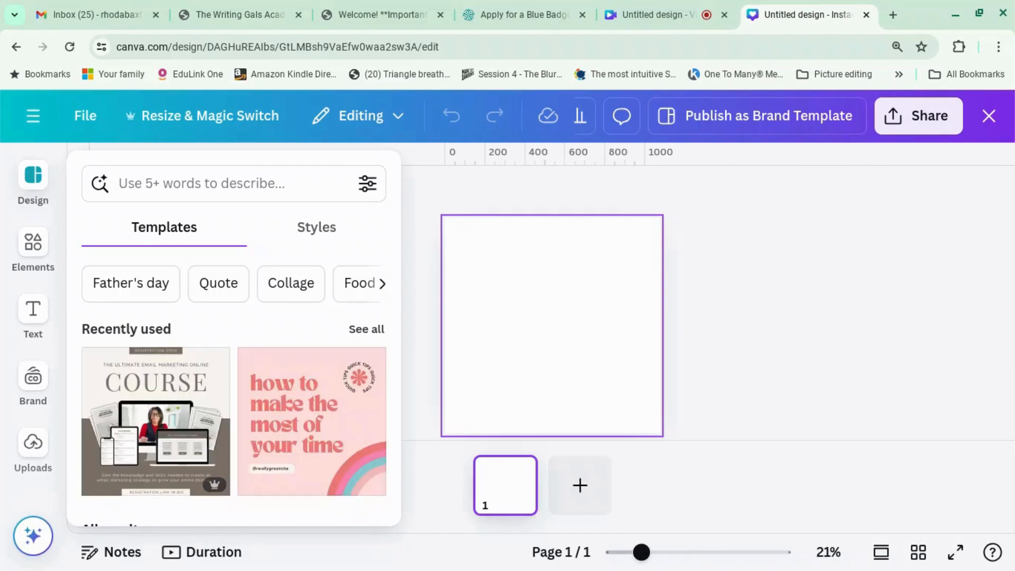
Search the uploaded images to list The Winner Bakes It All cover and mockup files.
{"action": "scroll", "coordinate": [34, 452], "scroll_direction": "down", "scroll_amount": 2}
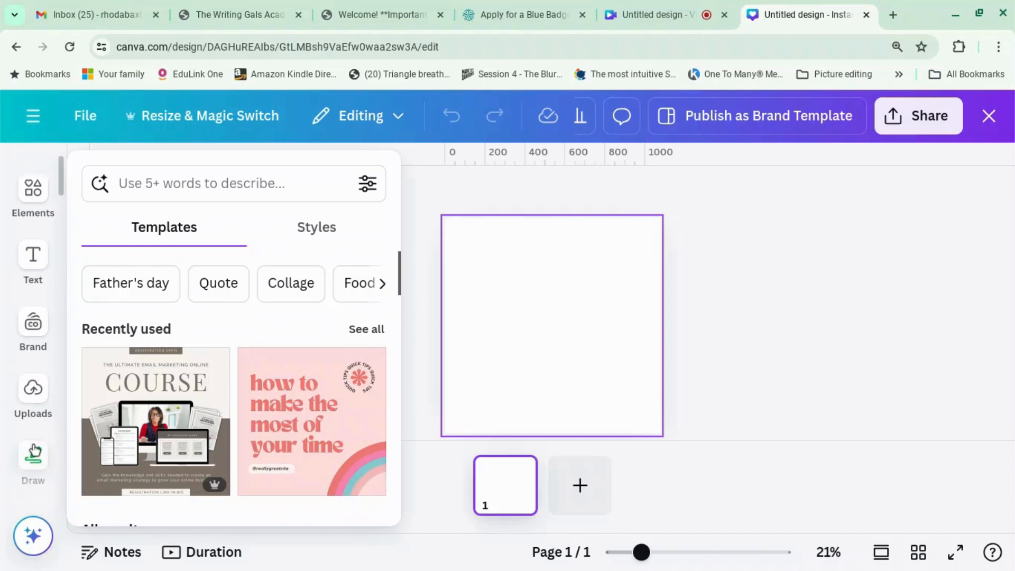
{"action": "scroll", "coordinate": [32, 453], "scroll_direction": "down", "scroll_amount": 1}
{"action": "scroll", "coordinate": [33, 449], "scroll_direction": "up", "scroll_amount": 3}
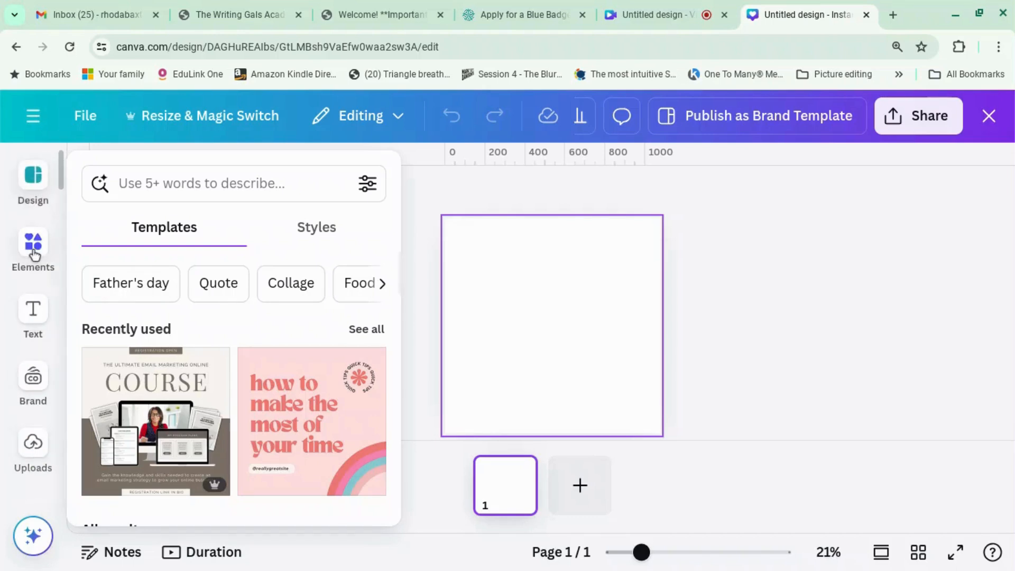
{"action": "left_click", "coordinate": [34, 255]}
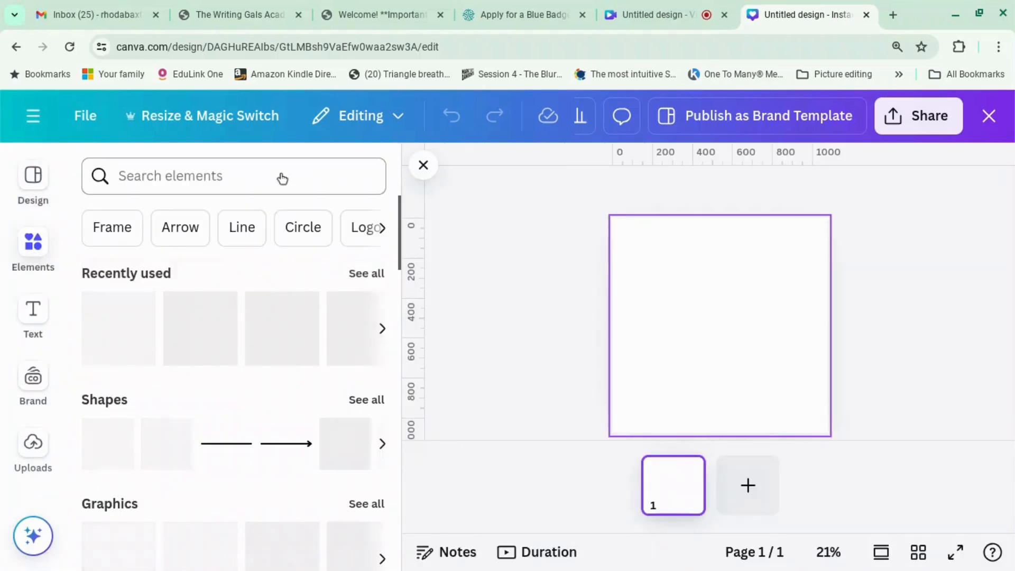
{"action": "left_click", "coordinate": [282, 176]}
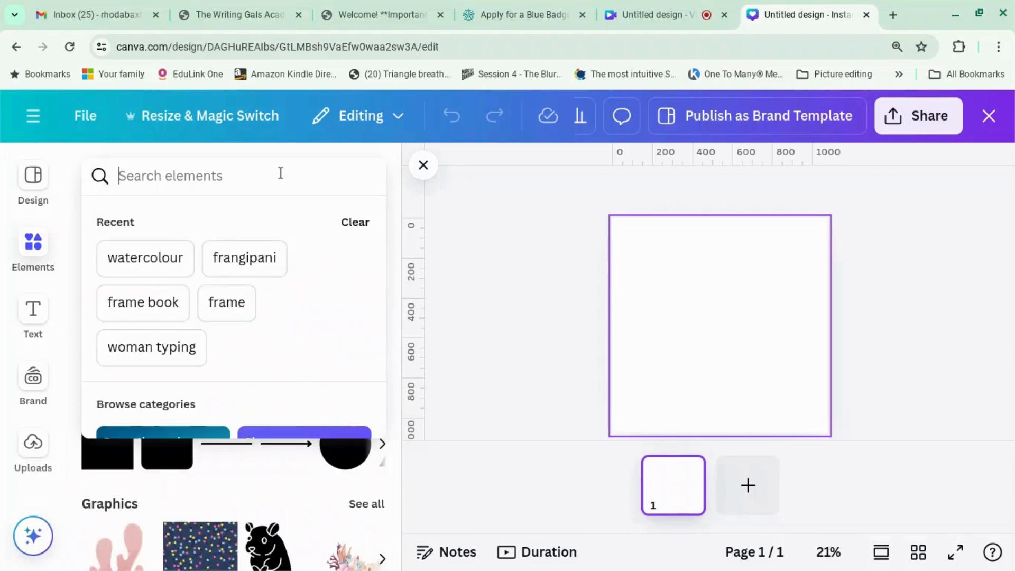
{"action": "left_click", "coordinate": [33, 442]}
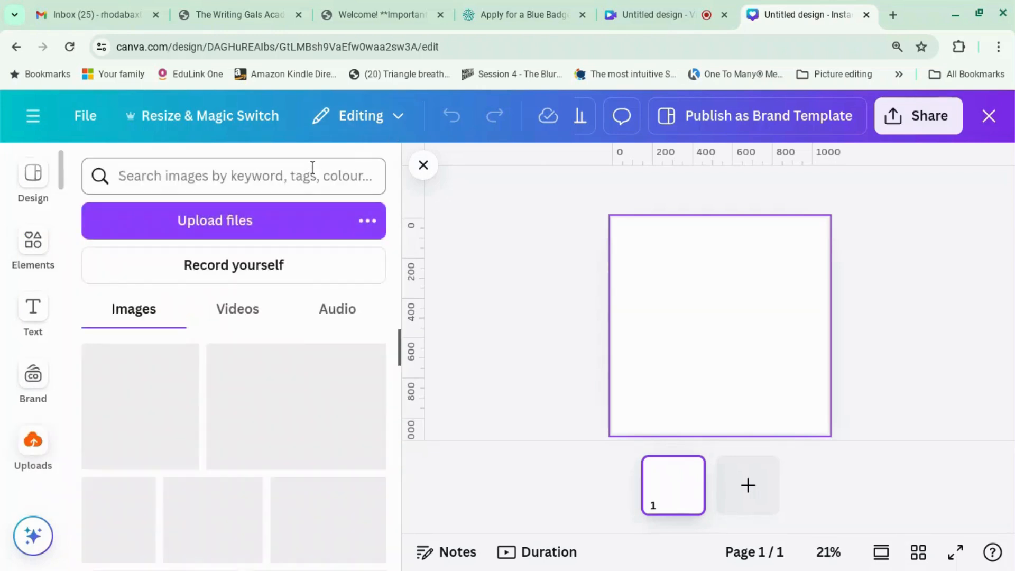
{"action": "type", "text": "twbia"}
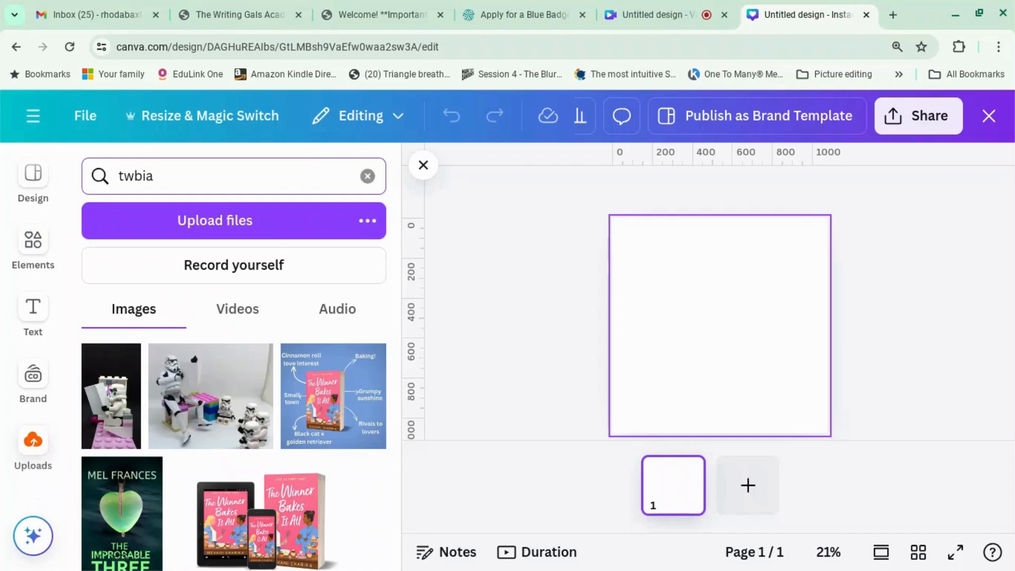
{"action": "key", "text": "Return"}
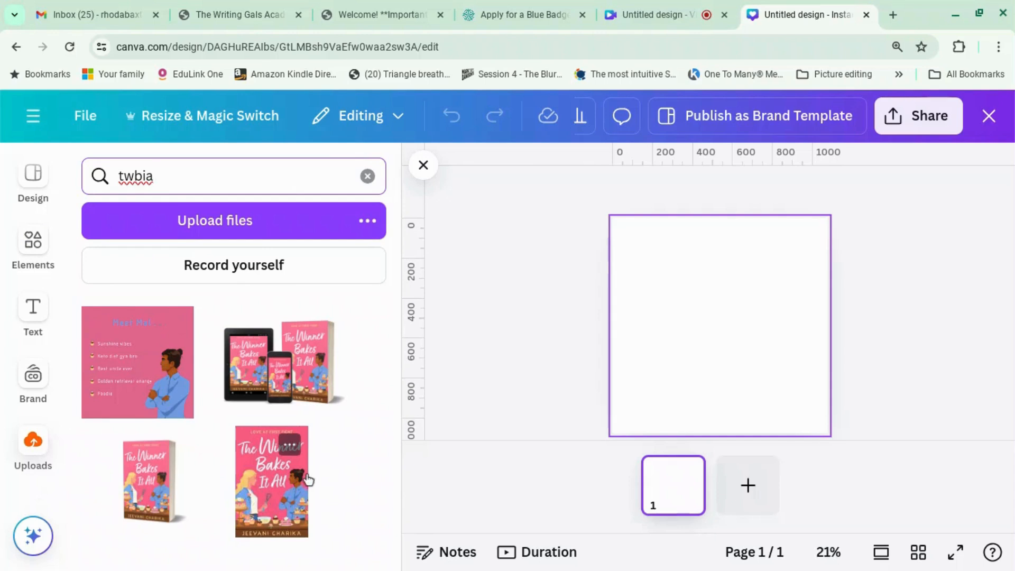
Tag the 'TWBIA final cover.jpg' upload with 'mybooks'.
{"action": "left_click", "coordinate": [293, 451]}
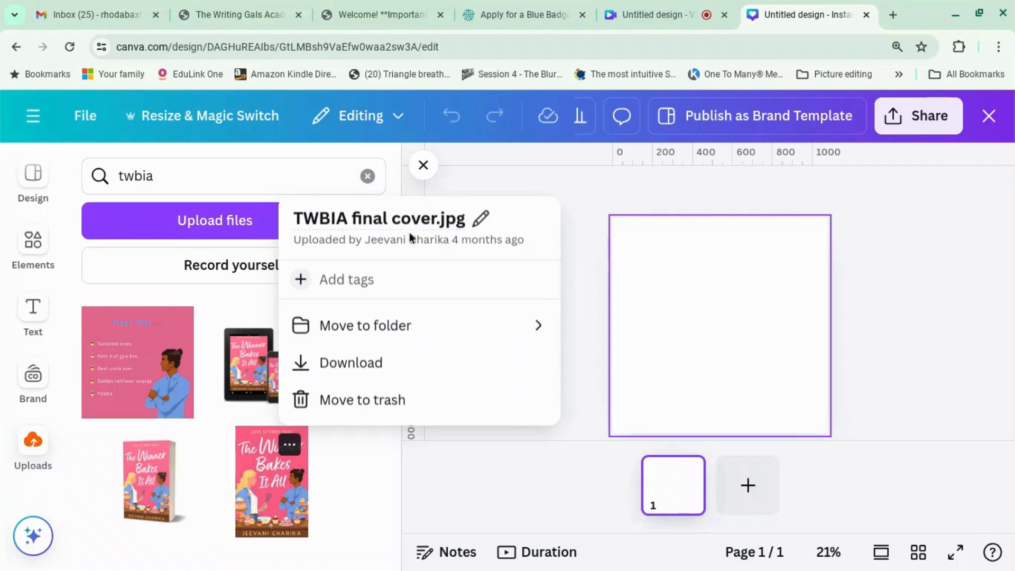
{"action": "left_click", "coordinate": [299, 284]}
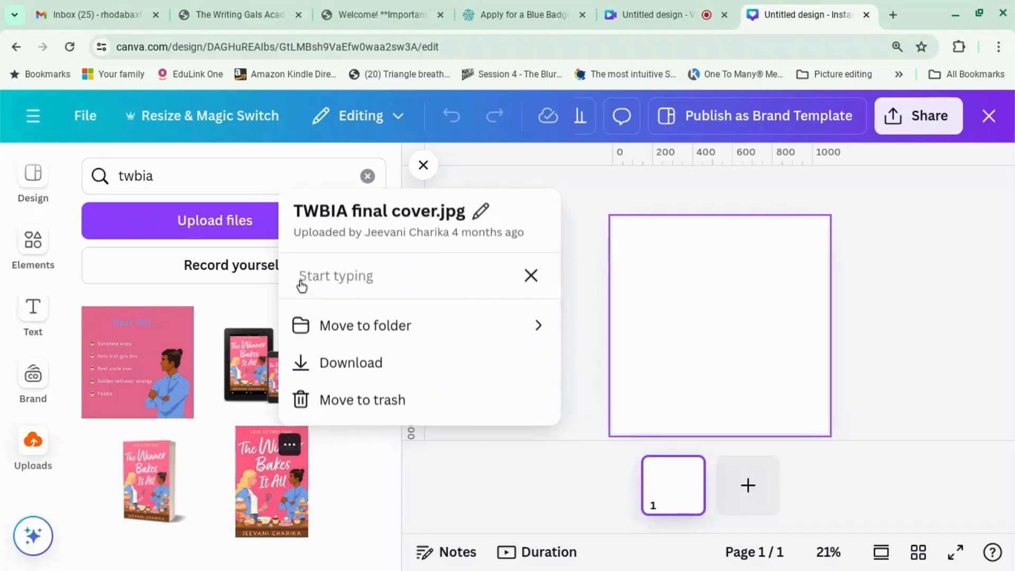
{"action": "type", "text": "mybooks"}
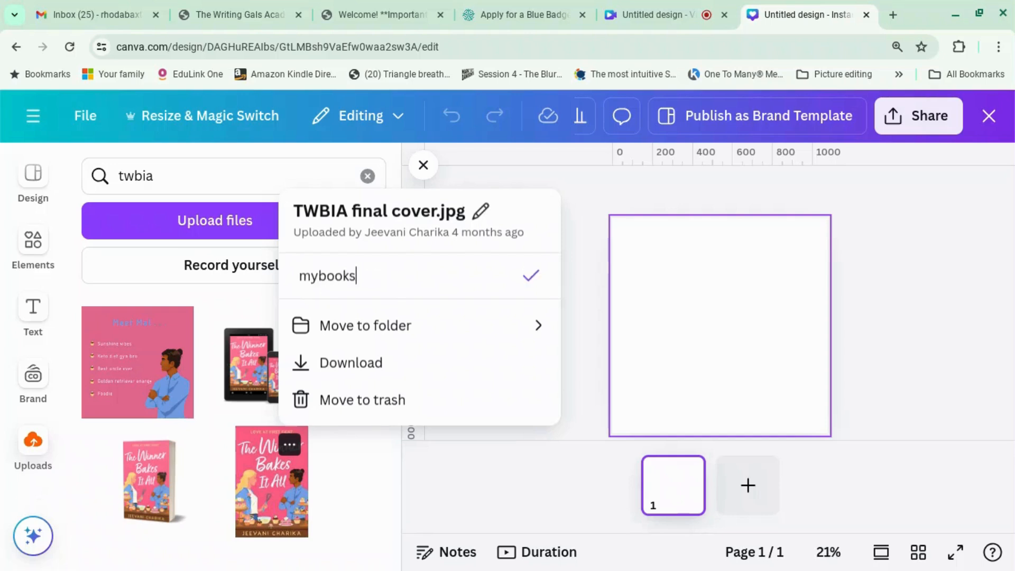
{"action": "key", "text": "Return"}
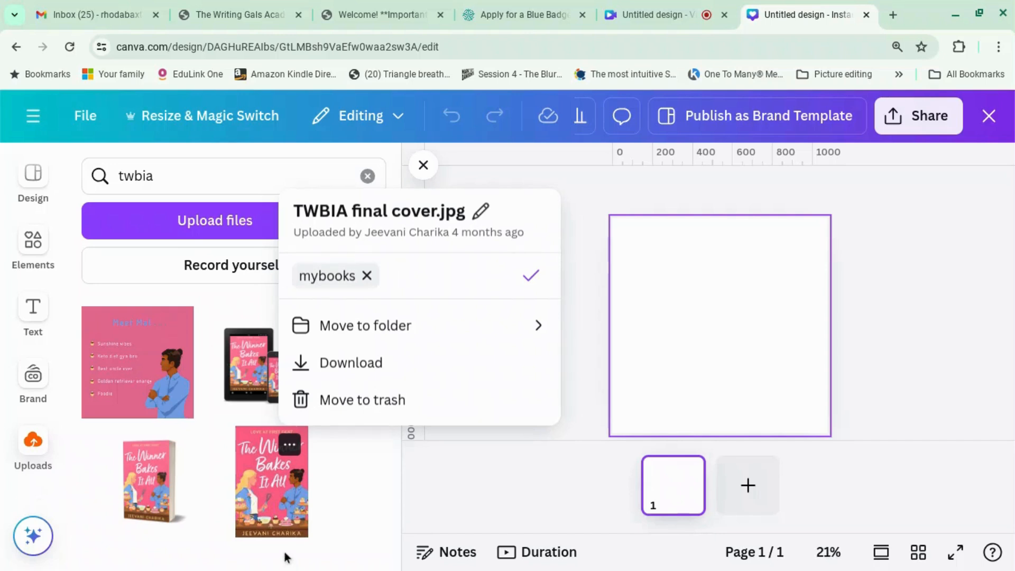
Insert the final cover onto the page and shrink it toward the top-right.
{"action": "left_click", "coordinate": [275, 497]}
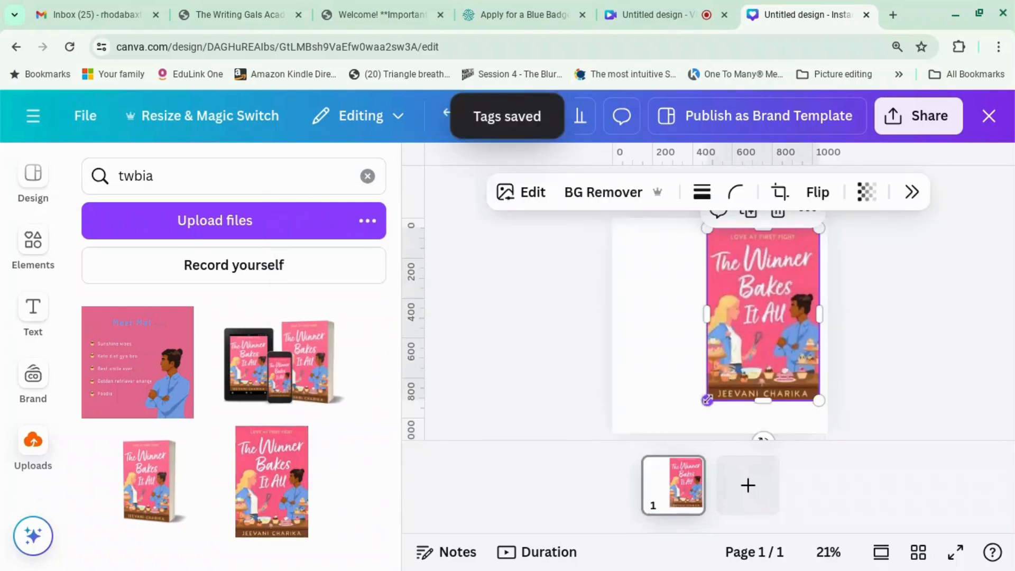
{"action": "left_click_drag", "start_coordinate": [708, 400], "coordinate": [755, 325]}
{"action": "left_click", "coordinate": [518, 422]}
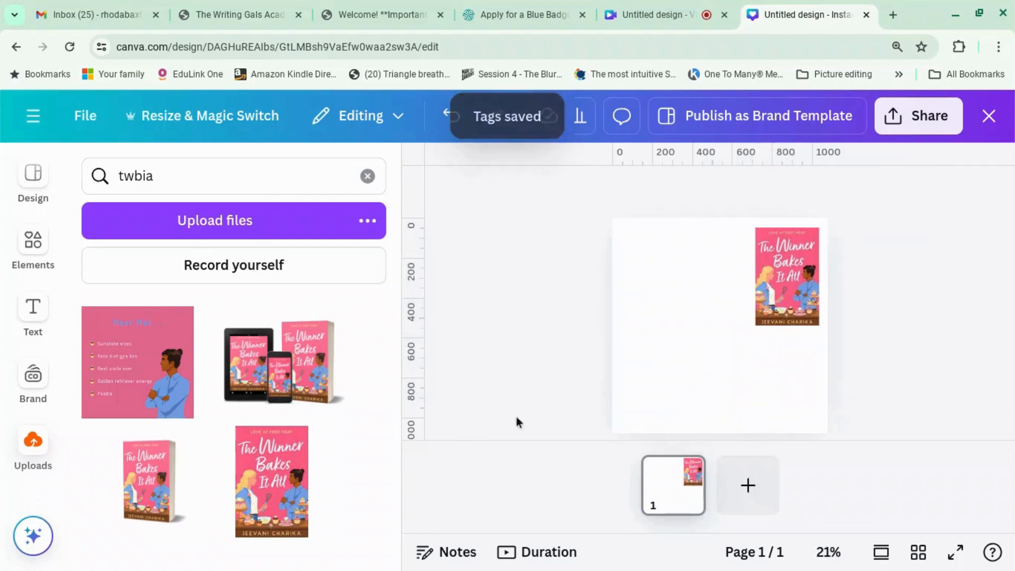
Search Apps for 'mockups' and browse the Mockups app's template collection.
{"action": "scroll", "coordinate": [24, 472], "scroll_direction": "down", "scroll_amount": 2}
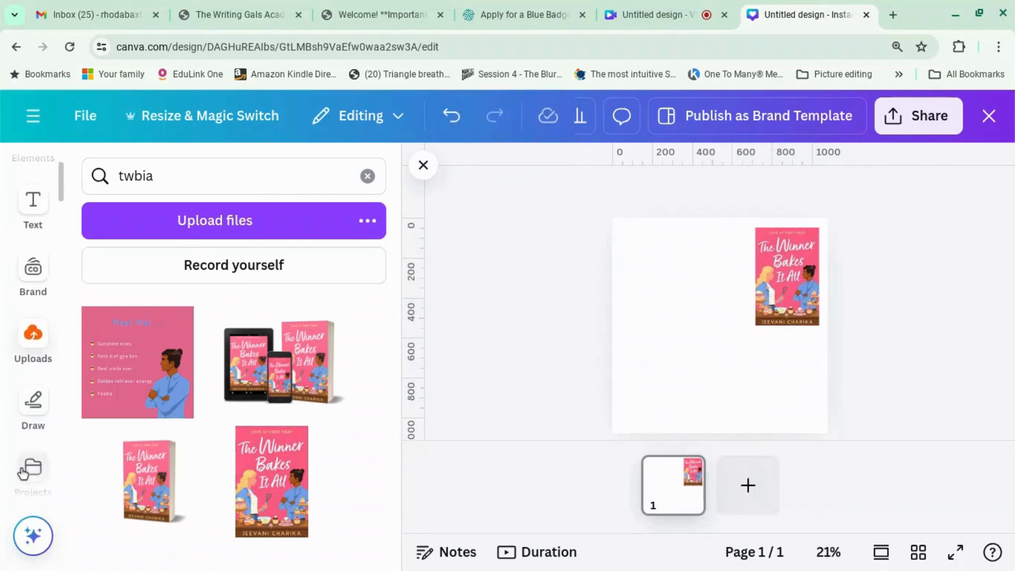
{"action": "scroll", "coordinate": [24, 472], "scroll_direction": "down", "scroll_amount": 5}
{"action": "left_click", "coordinate": [34, 264]}
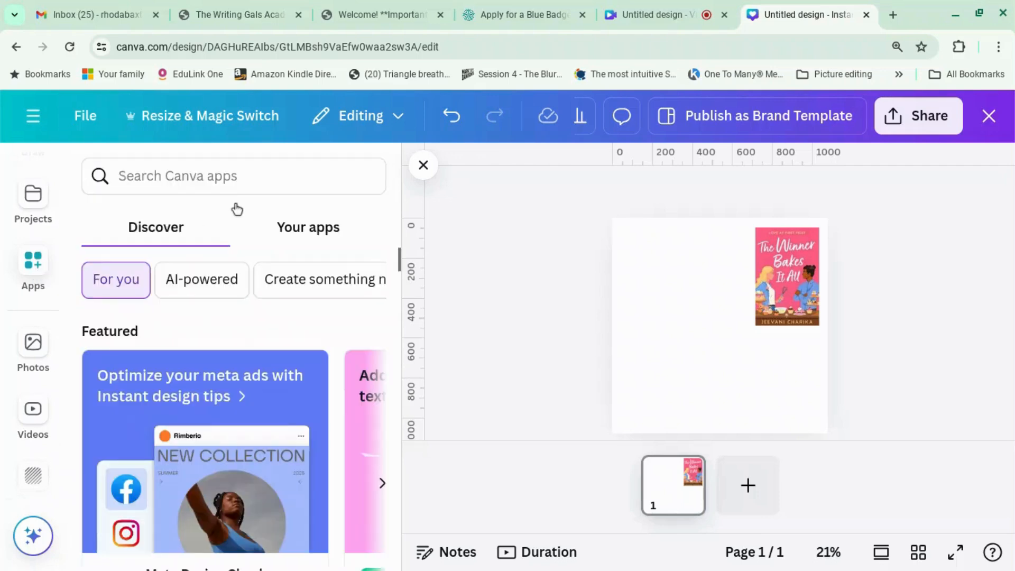
{"action": "left_click", "coordinate": [237, 180]}
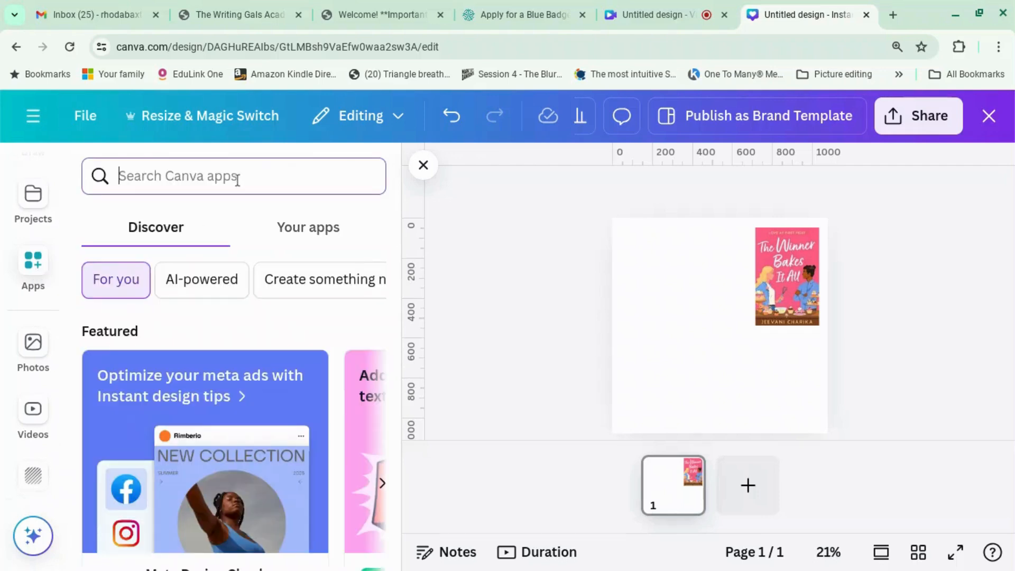
{"action": "type", "text": "mockups"}
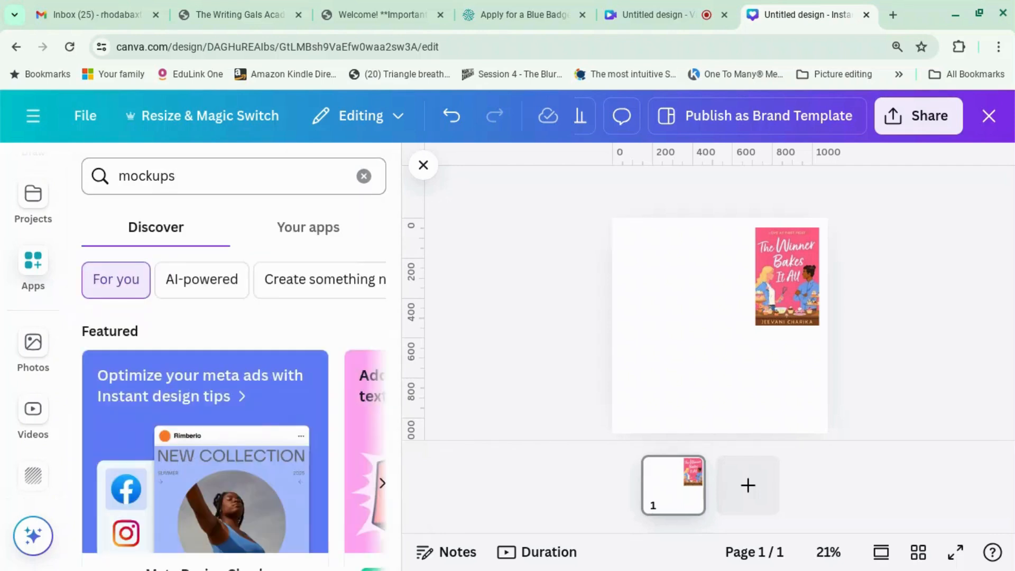
{"action": "key", "text": "Return"}
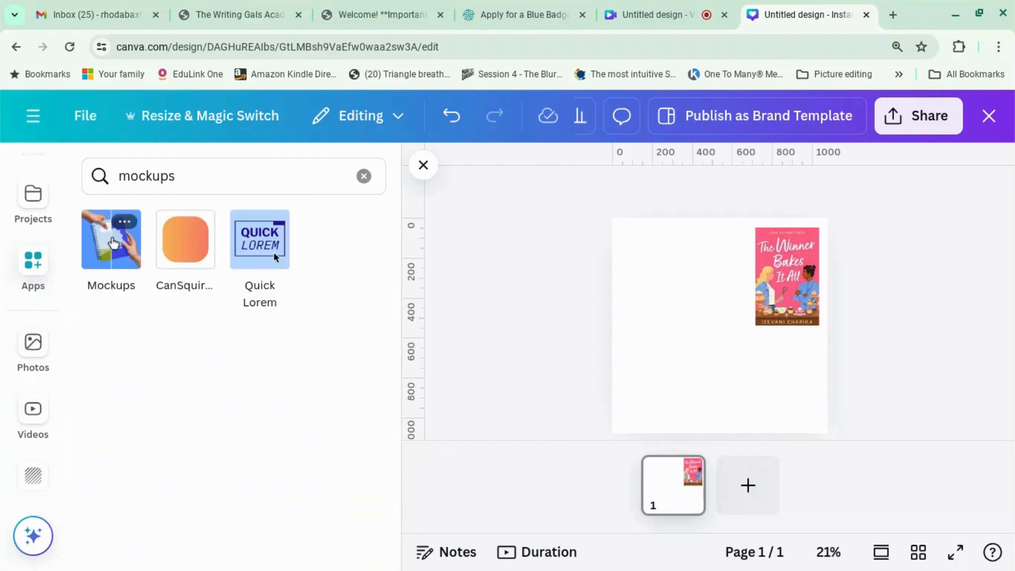
{"action": "left_click", "coordinate": [113, 243]}
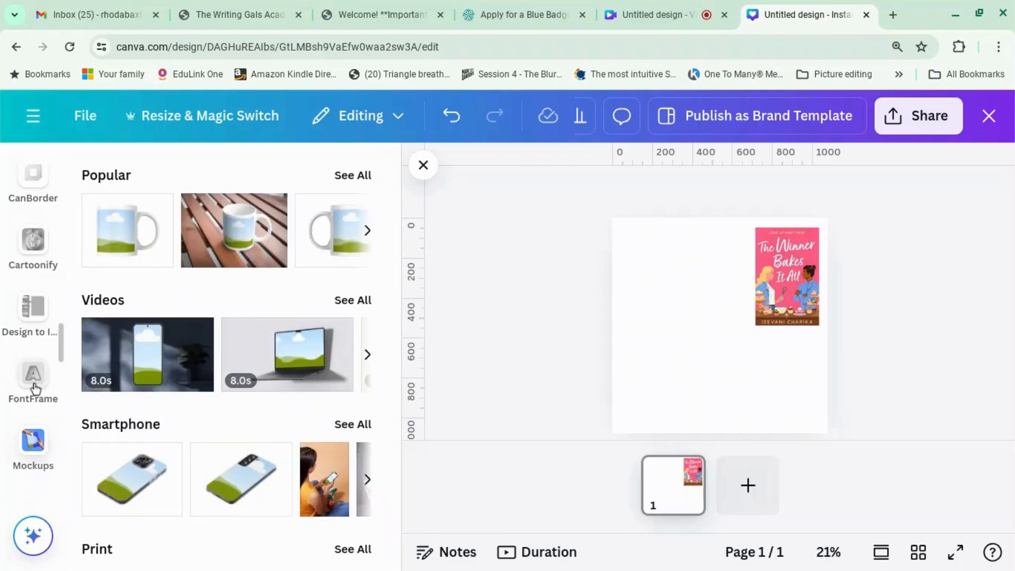
{"action": "scroll", "coordinate": [123, 424], "scroll_direction": "down", "scroll_amount": 6}
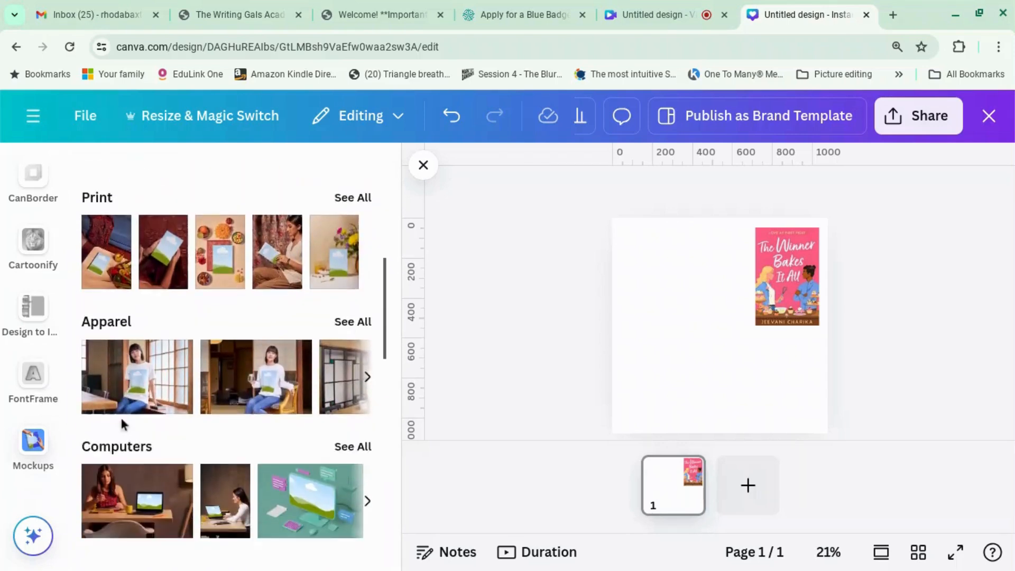
{"action": "scroll", "coordinate": [123, 425], "scroll_direction": "down", "scroll_amount": 3}
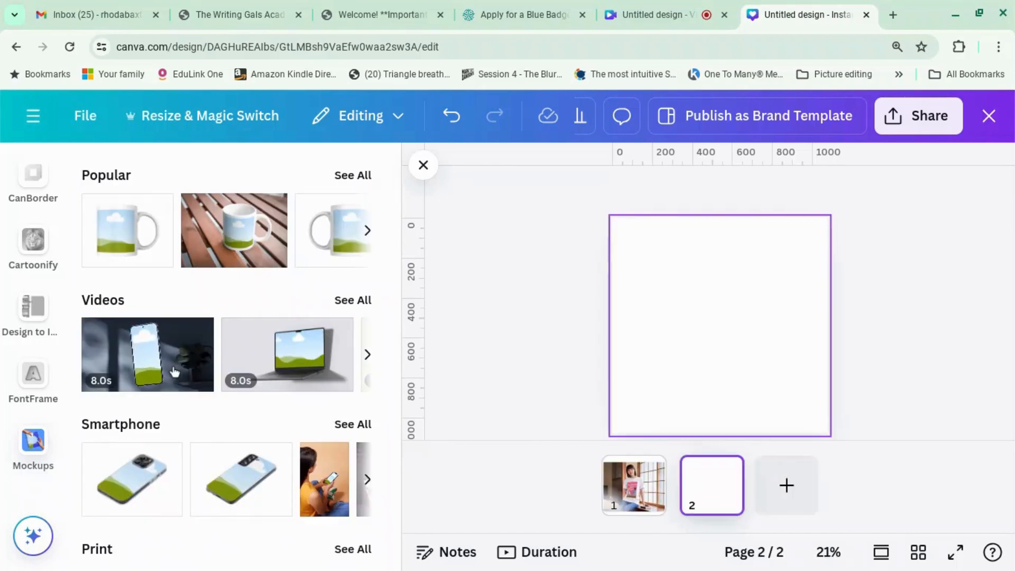
{"action": "scroll", "coordinate": [159, 419], "scroll_direction": "down", "scroll_amount": 3}
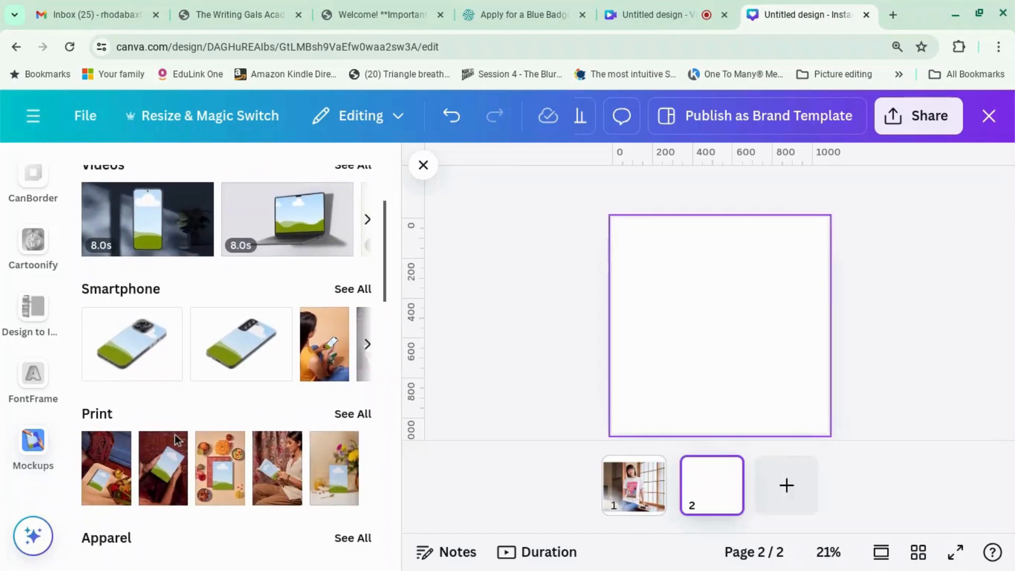
{"action": "scroll", "coordinate": [177, 439], "scroll_direction": "down", "scroll_amount": 1}
Add the woman-reading print mockup to page 2 and enlarge it to 1,080 × 1,619.
{"action": "left_click", "coordinate": [347, 391]}
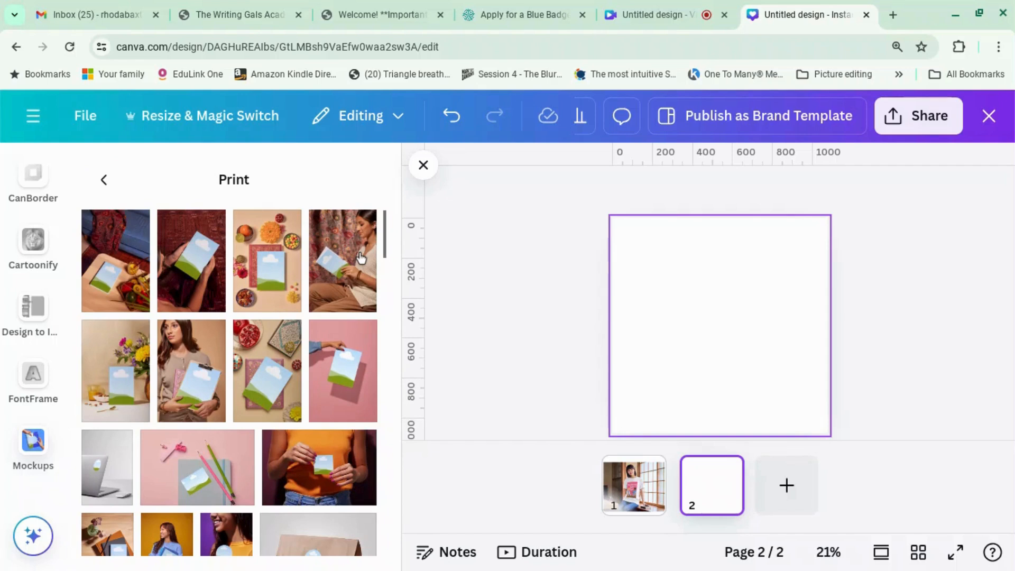
{"action": "left_click", "coordinate": [342, 261]}
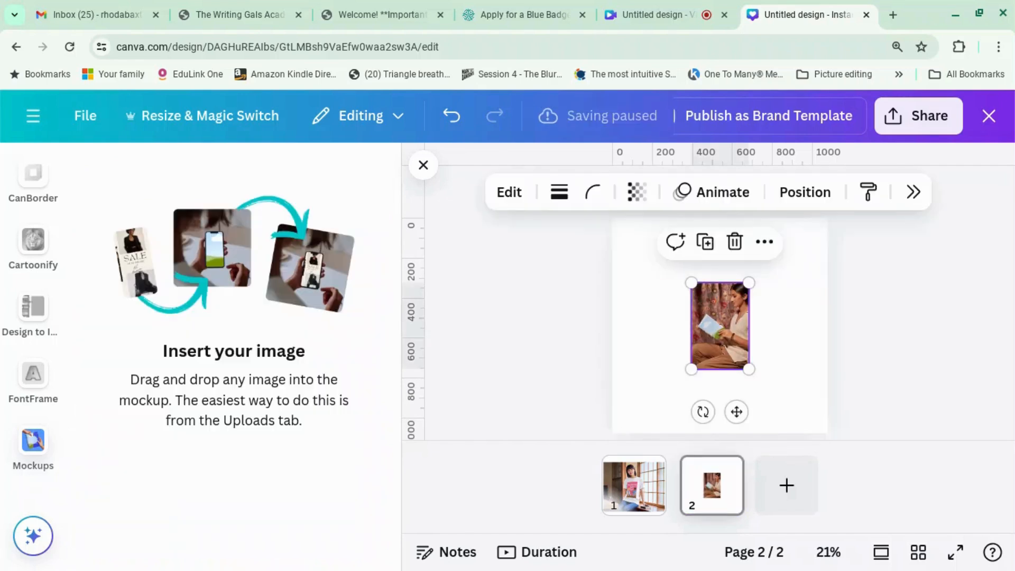
{"action": "left_click_drag", "start_coordinate": [690, 370], "coordinate": [618, 364]}
{"action": "left_click_drag", "start_coordinate": [749, 284], "coordinate": [828, 200]}
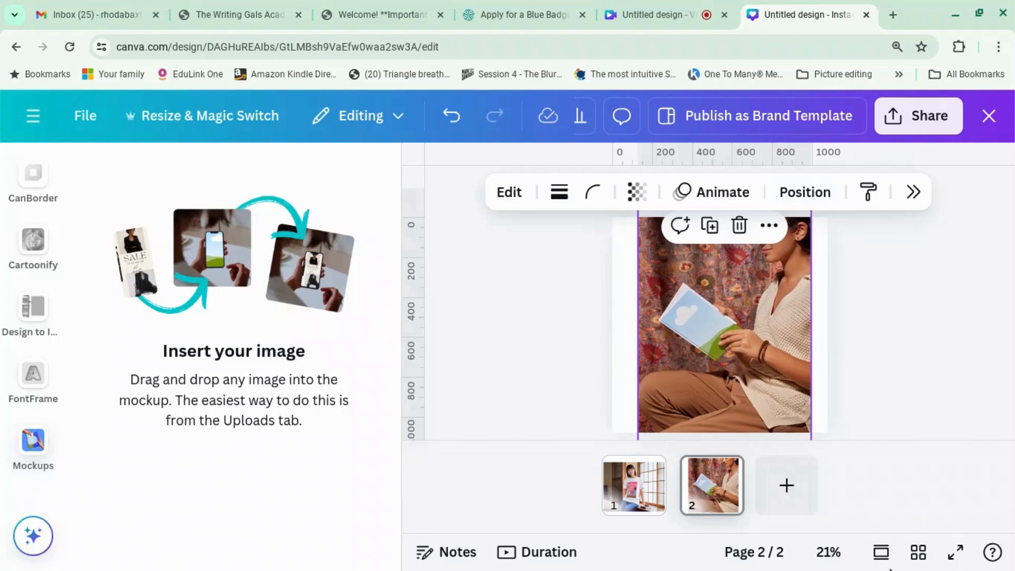
{"action": "left_click", "coordinate": [829, 552]}
{"action": "left_click", "coordinate": [836, 417]}
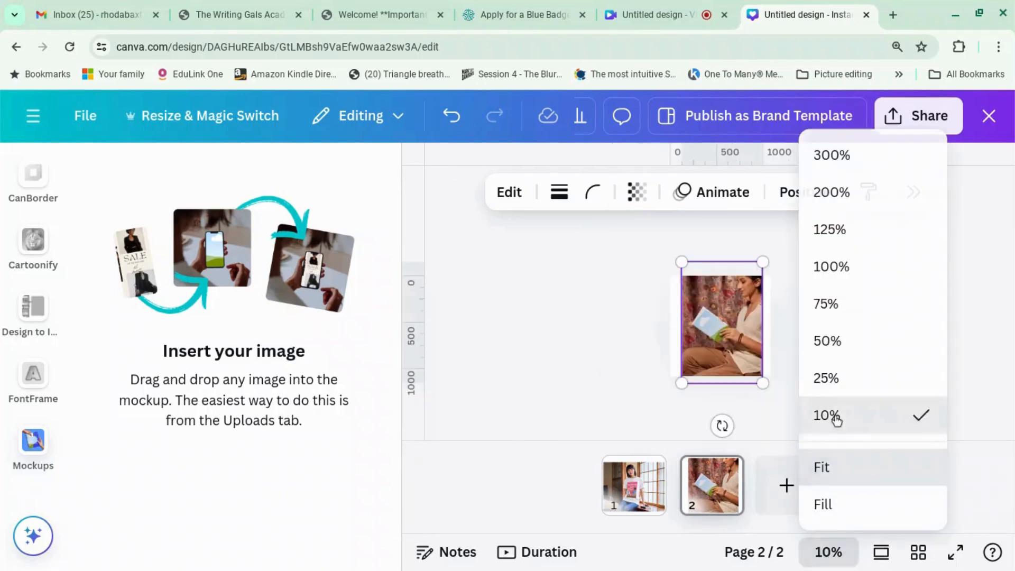
{"action": "left_click_drag", "start_coordinate": [682, 383], "coordinate": [669, 400]}
{"action": "left_click_drag", "start_coordinate": [763, 262], "coordinate": [770, 250]}
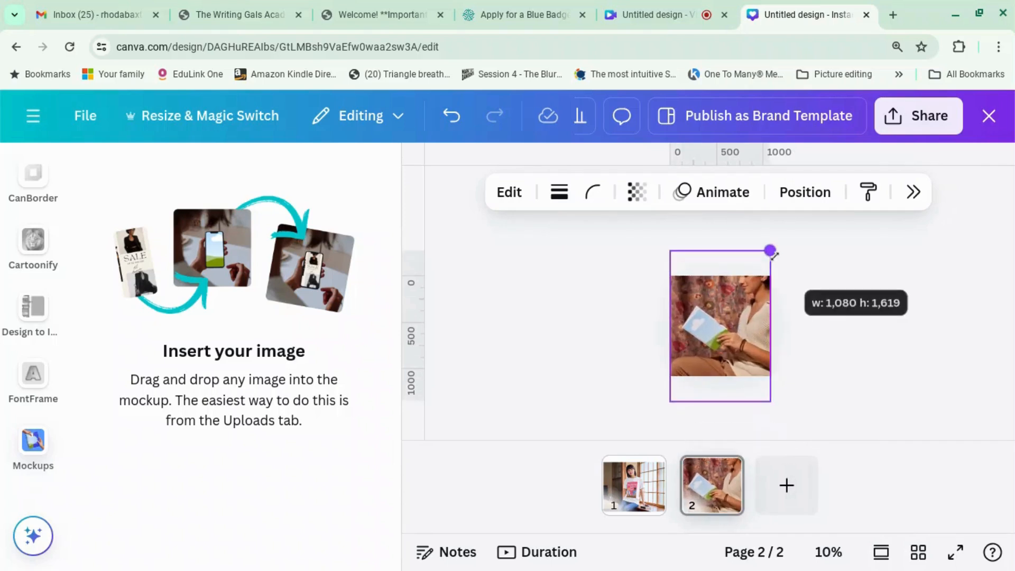
{"action": "mouse_move", "coordinate": [746, 321]}
{"action": "left_mouse_down"}
{"action": "mouse_move", "coordinate": [746, 343]}
{"action": "mouse_move", "coordinate": [745, 333]}
{"action": "left_mouse_up"}
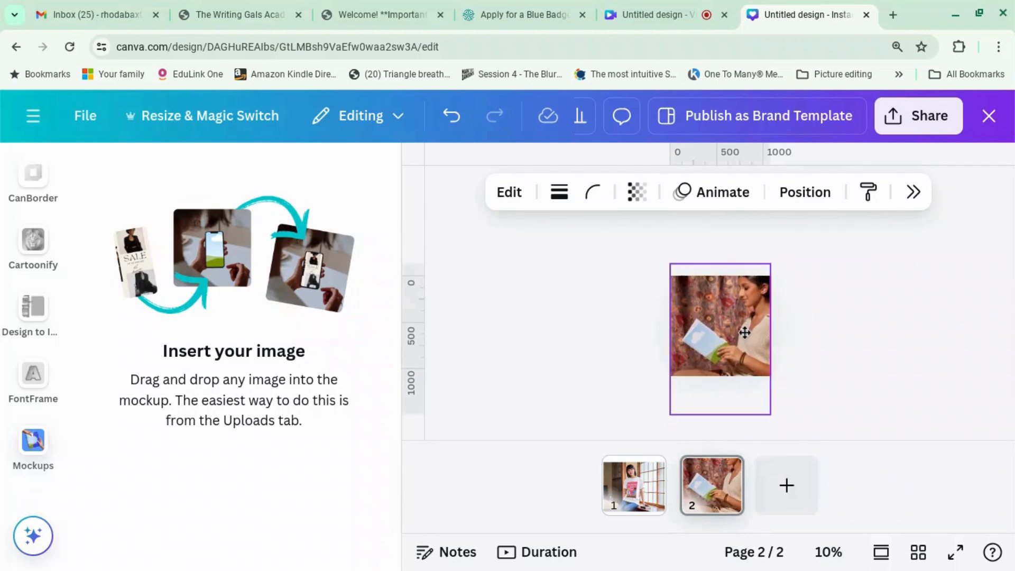
{"action": "left_click", "coordinate": [847, 347]}
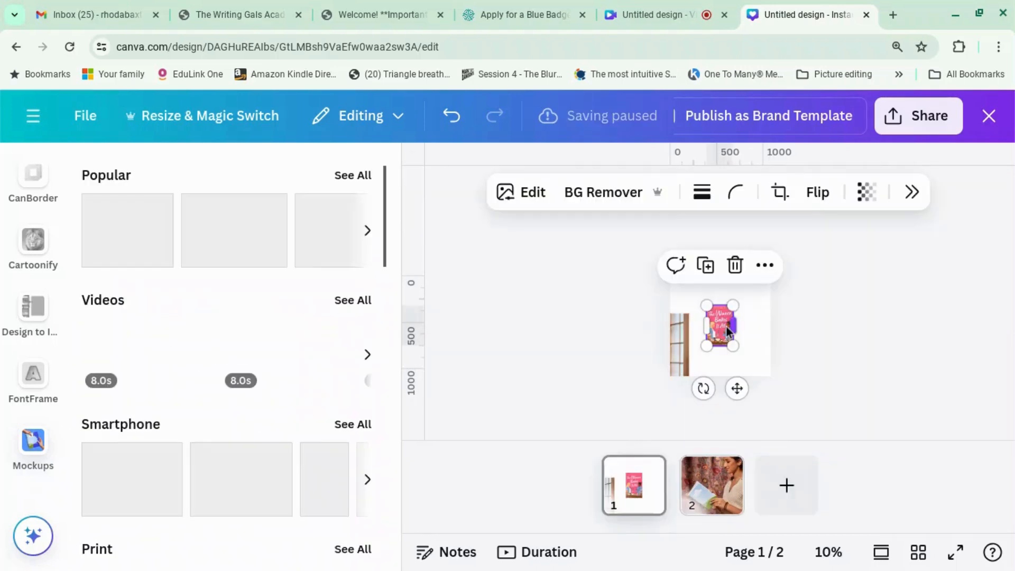
Duplicate the page 1 cover and drop the copy onto the book in page 2's mockup.
{"action": "mouse_move", "coordinate": [729, 320]}
{"action": "left_mouse_down"}
{"action": "mouse_move", "coordinate": [730, 426]}
{"action": "mouse_move", "coordinate": [737, 333]}
{"action": "left_mouse_up"}
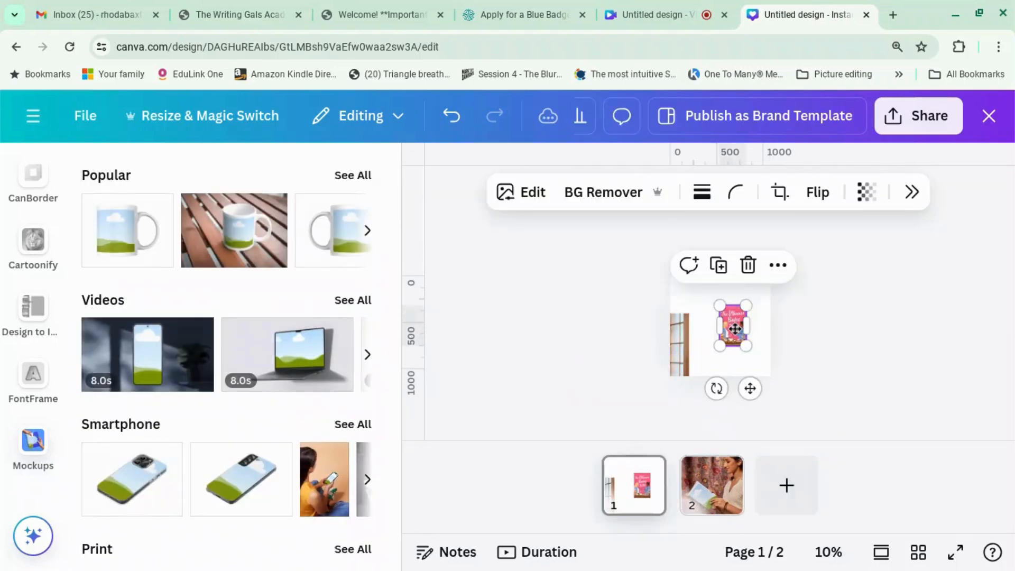
{"action": "right_click", "coordinate": [737, 333]}
{"action": "left_click", "coordinate": [725, 282]}
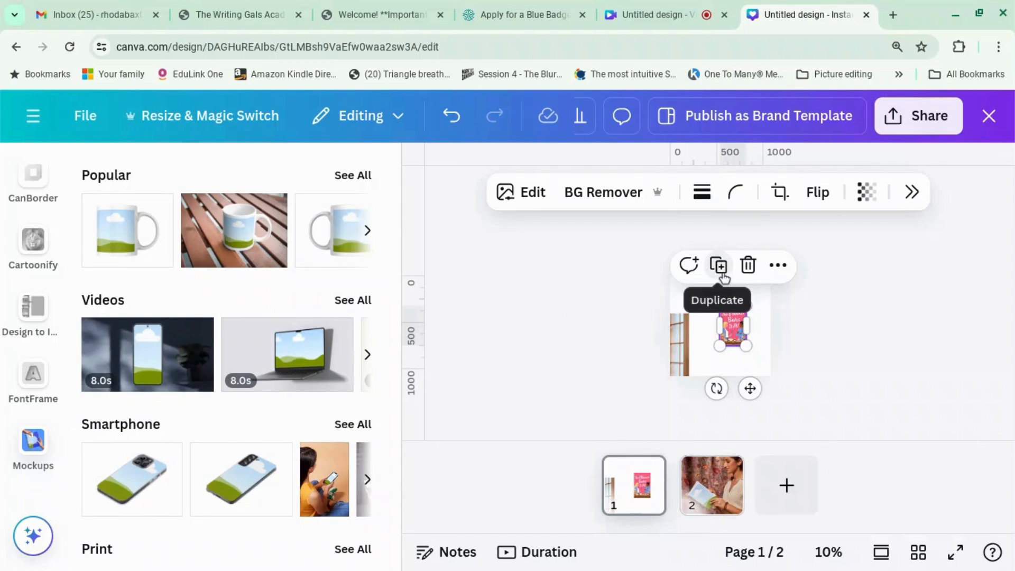
{"action": "left_click", "coordinate": [722, 276]}
{"action": "left_click_drag", "start_coordinate": [741, 336], "coordinate": [712, 485]}
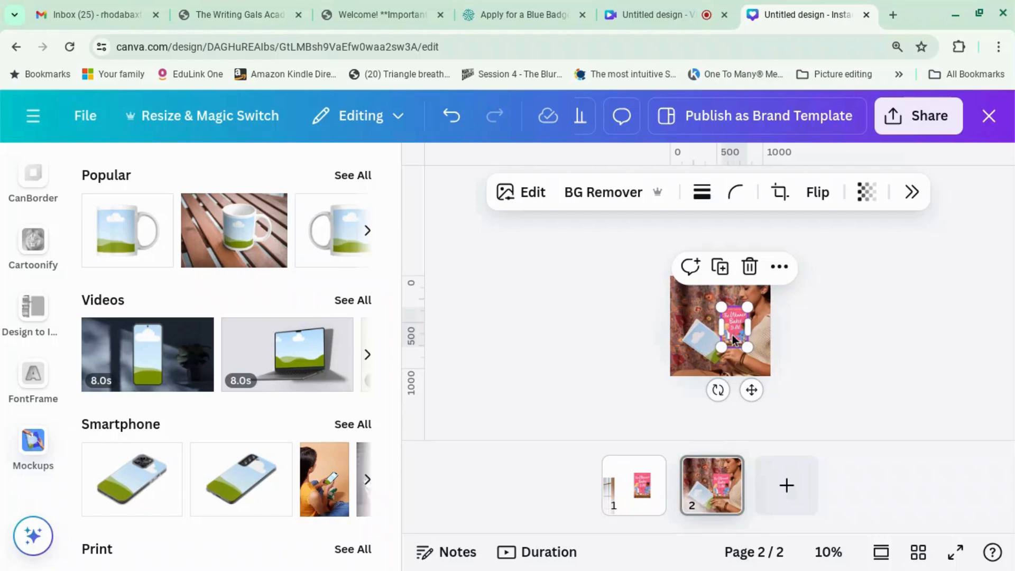
{"action": "left_click", "coordinate": [828, 552]}
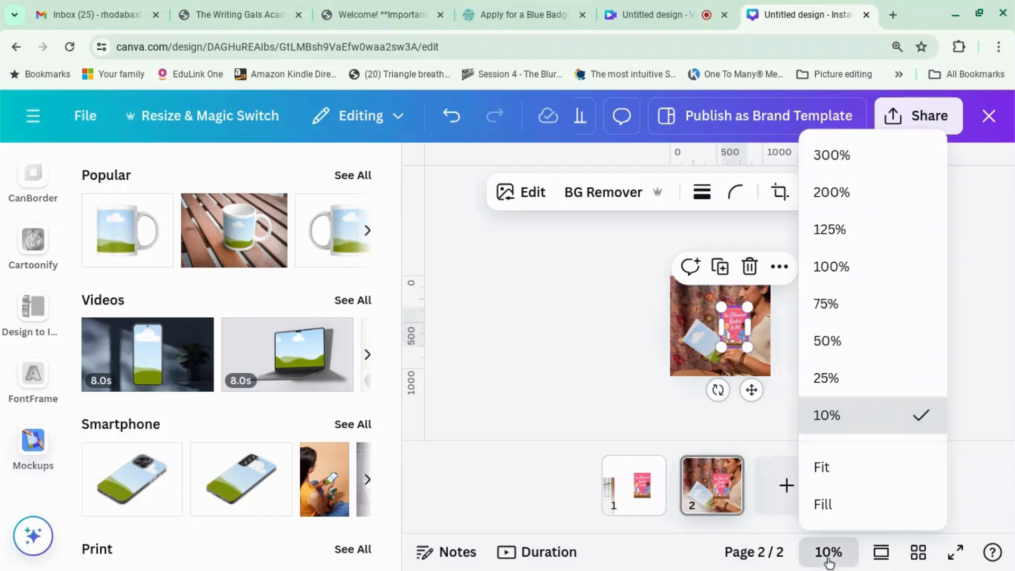
{"action": "left_click", "coordinate": [863, 378]}
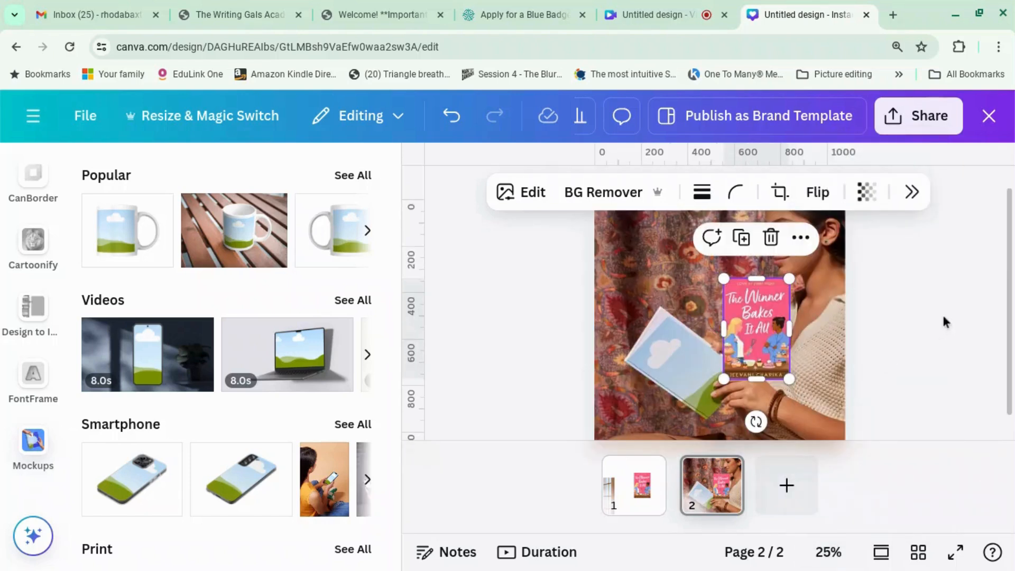
{"action": "left_click", "coordinate": [937, 317]}
{"action": "left_click_drag", "start_coordinate": [745, 323], "coordinate": [676, 354]}
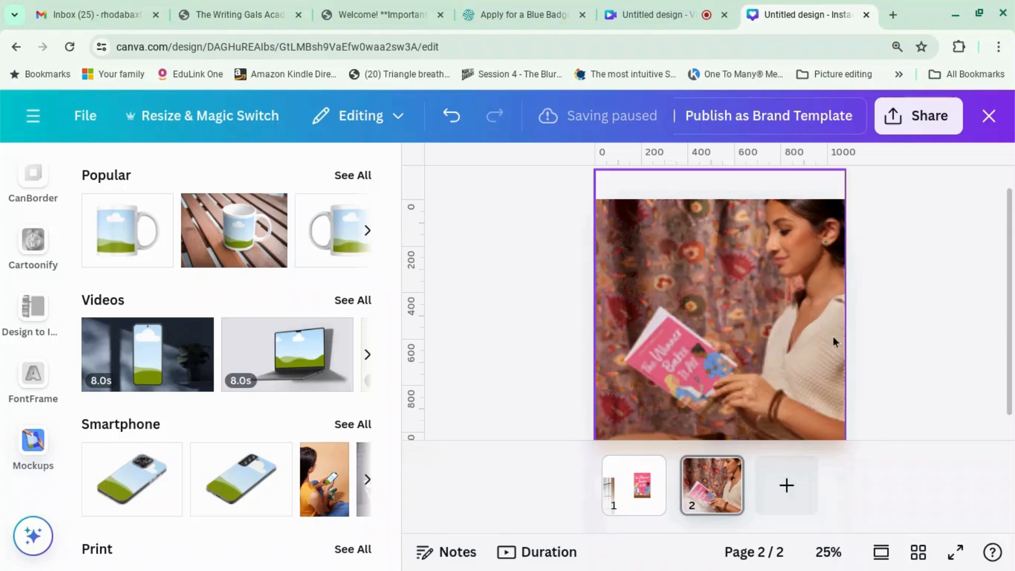
Add the flower-vase book mockup as page 3, enlarged to fill the page.
{"action": "scroll", "coordinate": [350, 411], "scroll_direction": "down", "scroll_amount": 4}
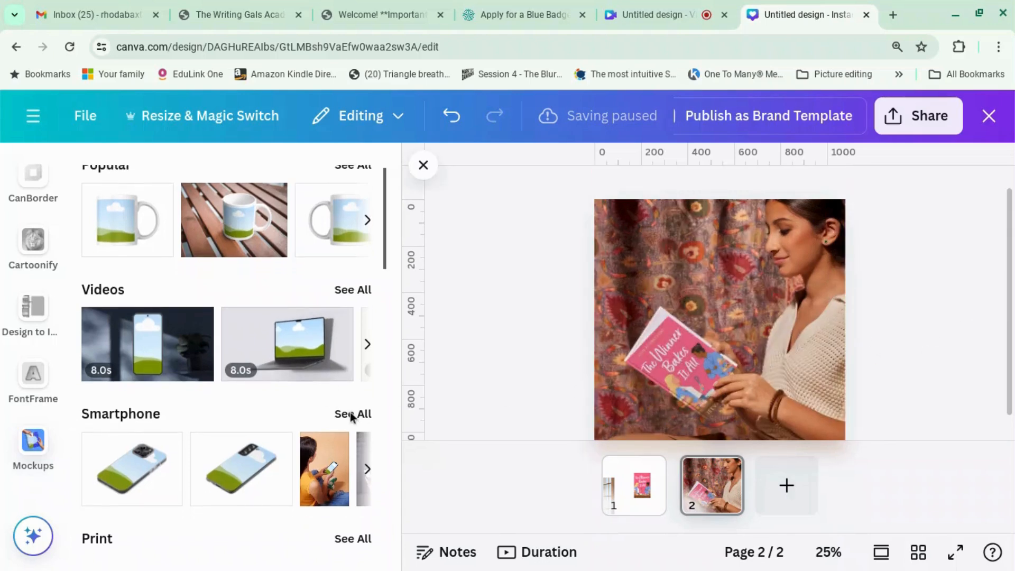
{"action": "left_click", "coordinate": [345, 287]}
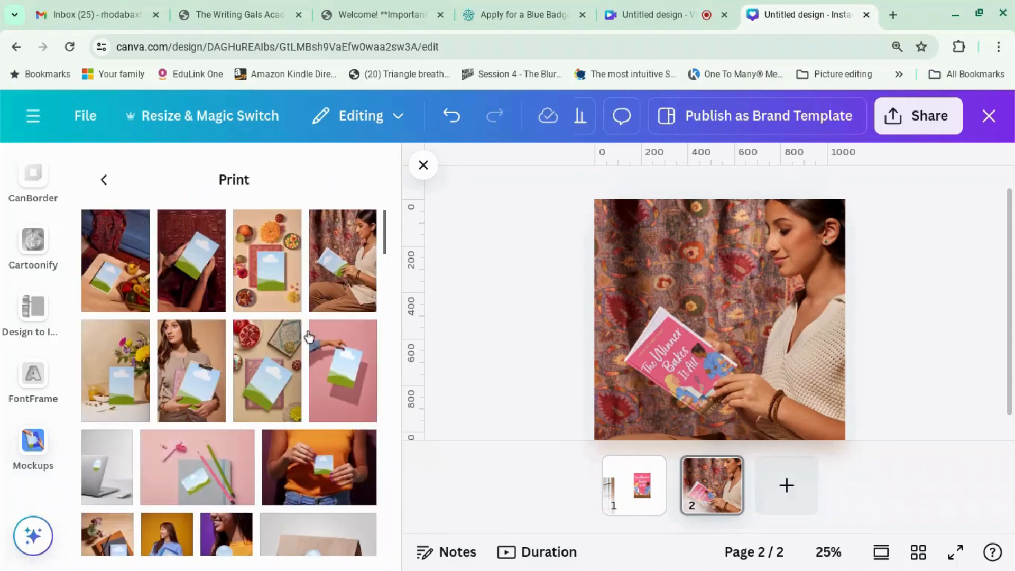
{"action": "left_click", "coordinate": [121, 380]}
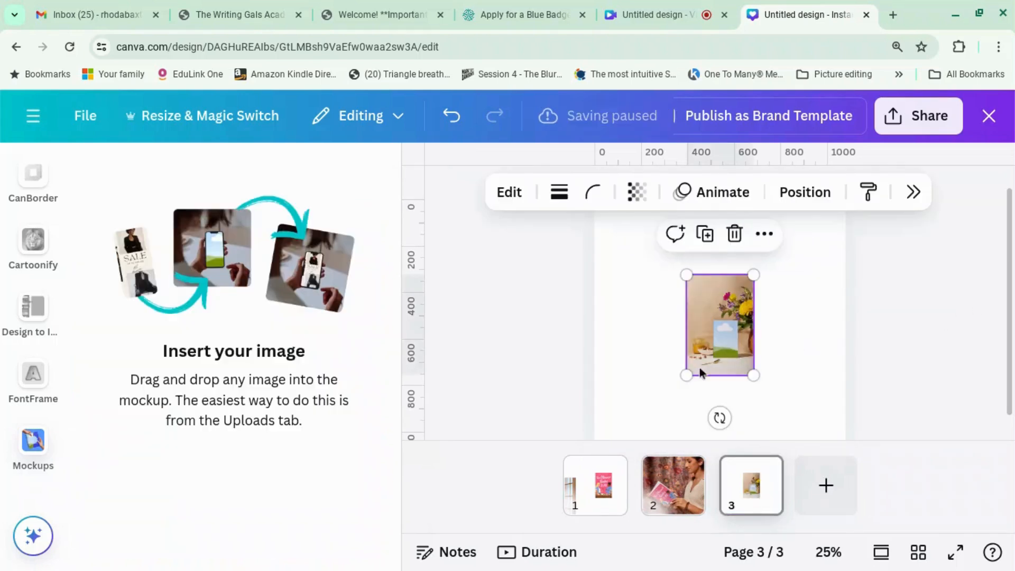
{"action": "left_click_drag", "start_coordinate": [686, 374], "coordinate": [444, 354]}
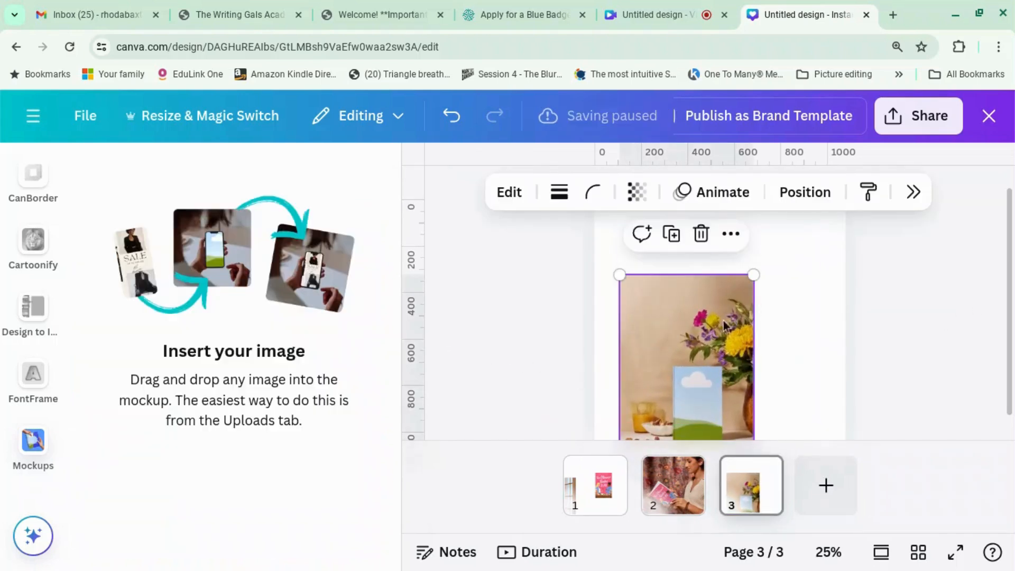
{"action": "left_click_drag", "start_coordinate": [755, 270], "coordinate": [853, 177]}
{"action": "scroll", "coordinate": [666, 423], "scroll_direction": "down", "scroll_amount": 1}
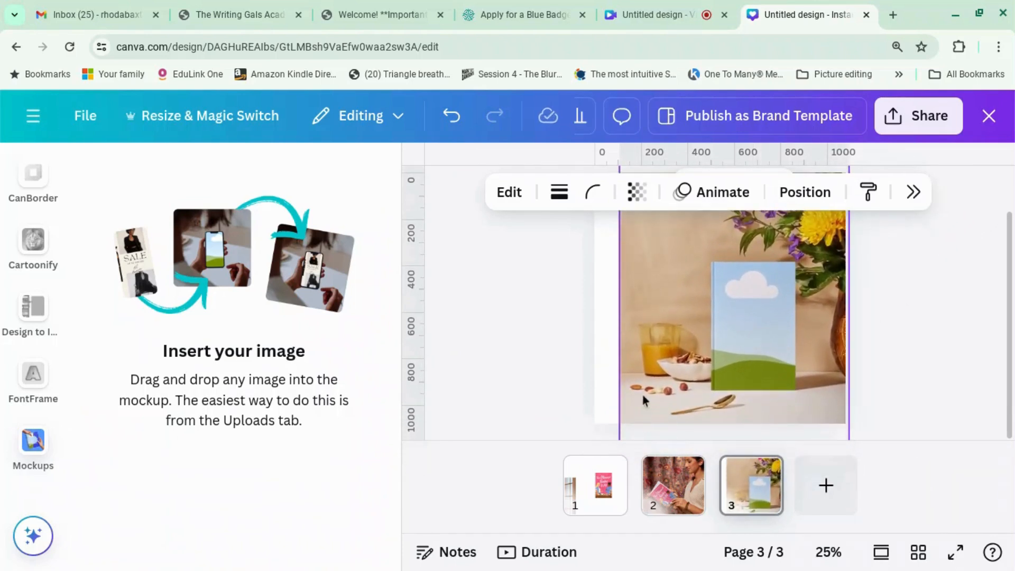
{"action": "left_click_drag", "start_coordinate": [671, 352], "coordinate": [641, 348]}
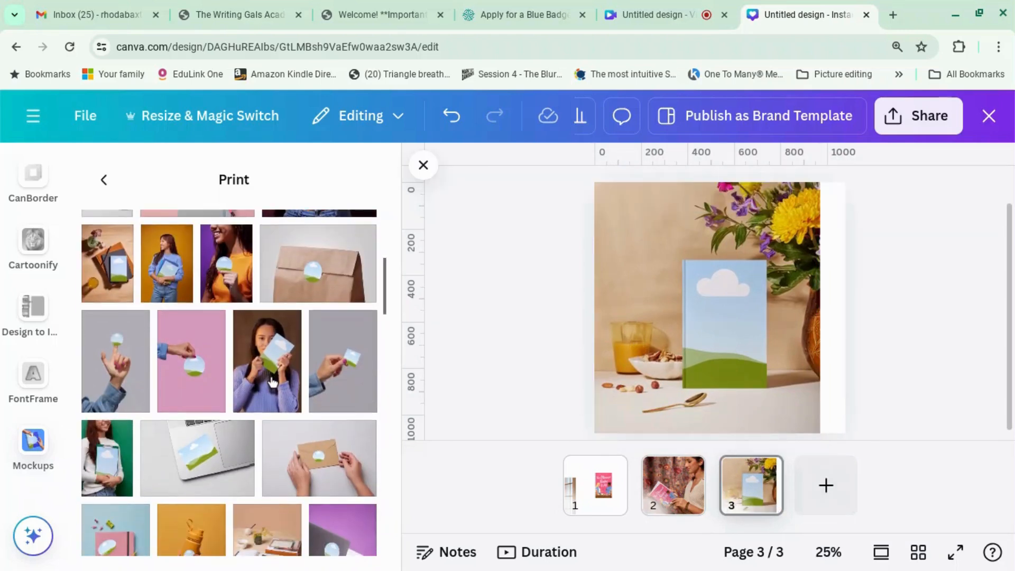
Add a blank page 4 to the design.
{"action": "scroll", "coordinate": [272, 381], "scroll_direction": "down", "scroll_amount": 3}
{"action": "scroll", "coordinate": [272, 381], "scroll_direction": "down", "scroll_amount": 5}
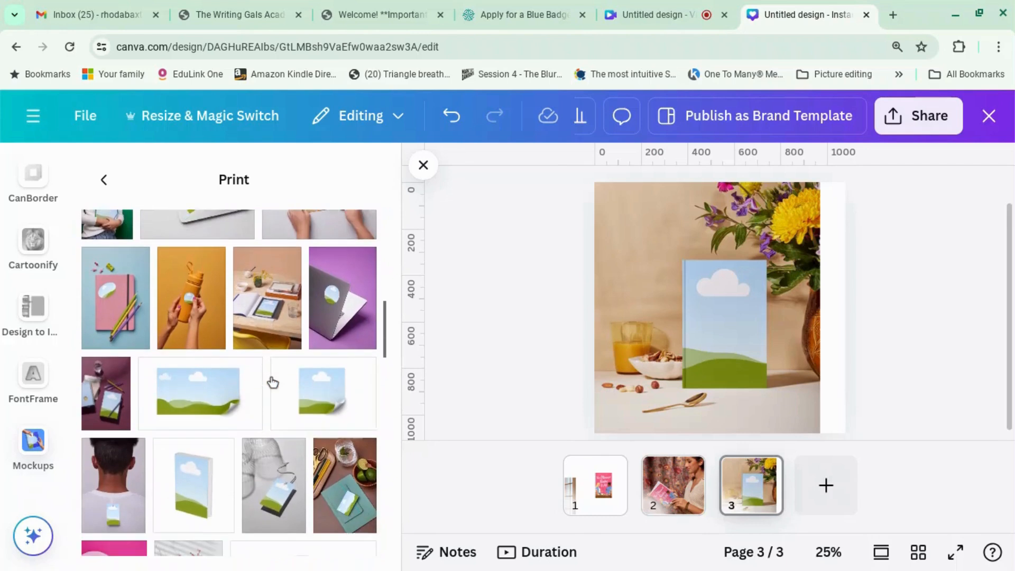
{"action": "scroll", "coordinate": [273, 382], "scroll_direction": "down", "scroll_amount": 1}
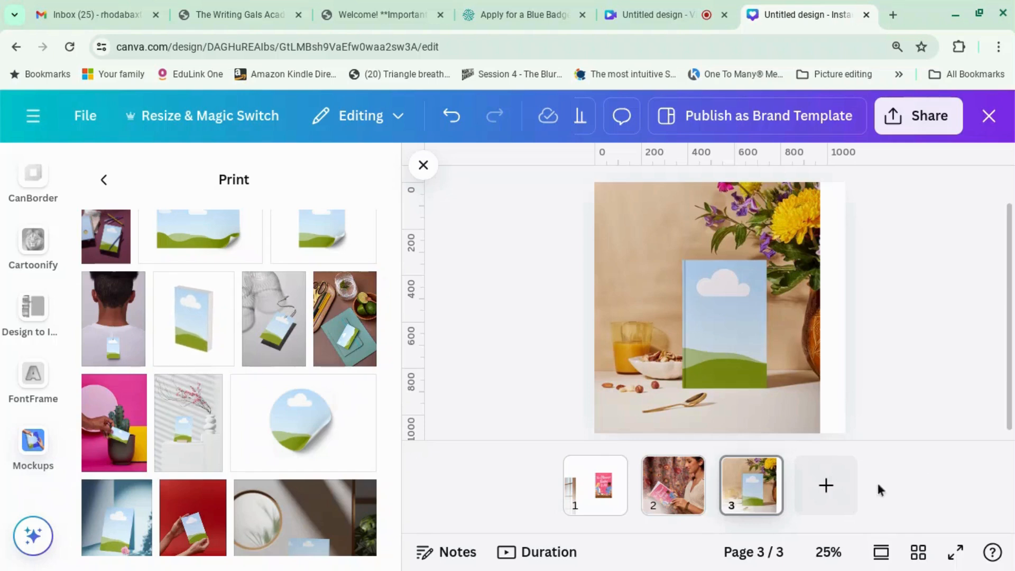
{"action": "left_click", "coordinate": [825, 485]}
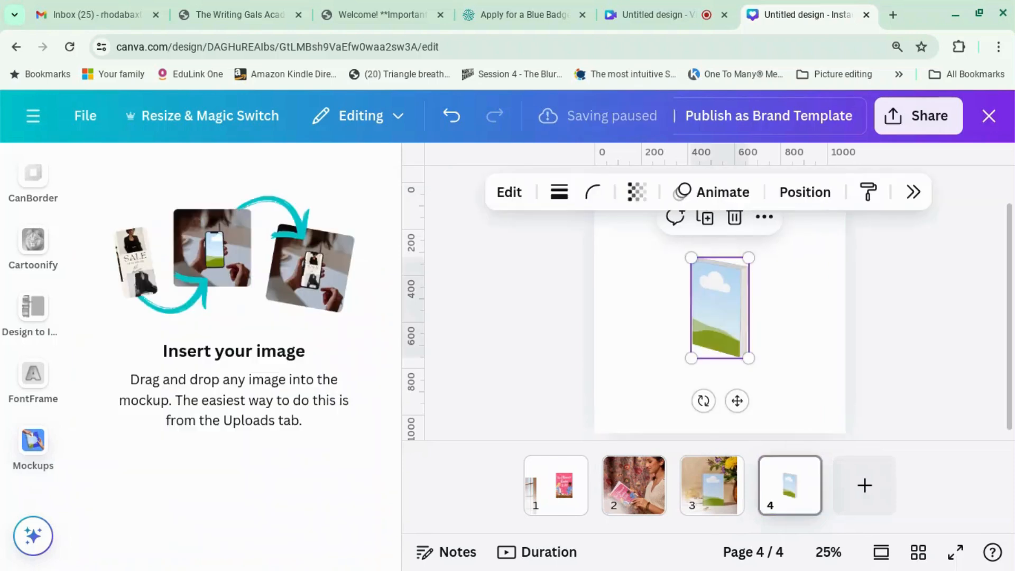
Set page 4's background to the teal brand colour.
{"action": "left_click", "coordinate": [668, 337]}
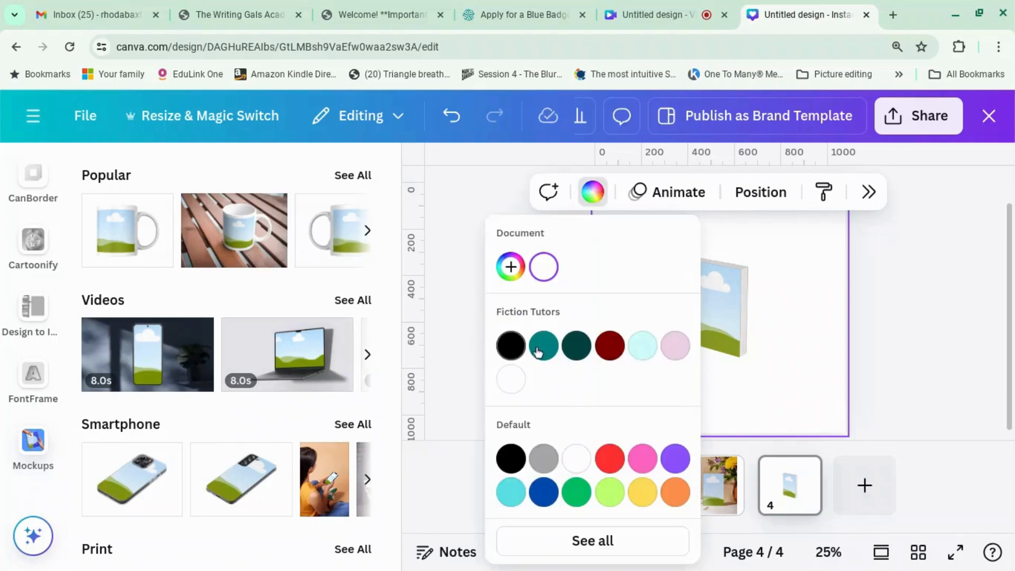
{"action": "left_click", "coordinate": [532, 348]}
{"action": "left_click", "coordinate": [960, 334]}
Enlarge the 3D book mockup to about 474 × 827, filling most of the page.
{"action": "left_click", "coordinate": [687, 346]}
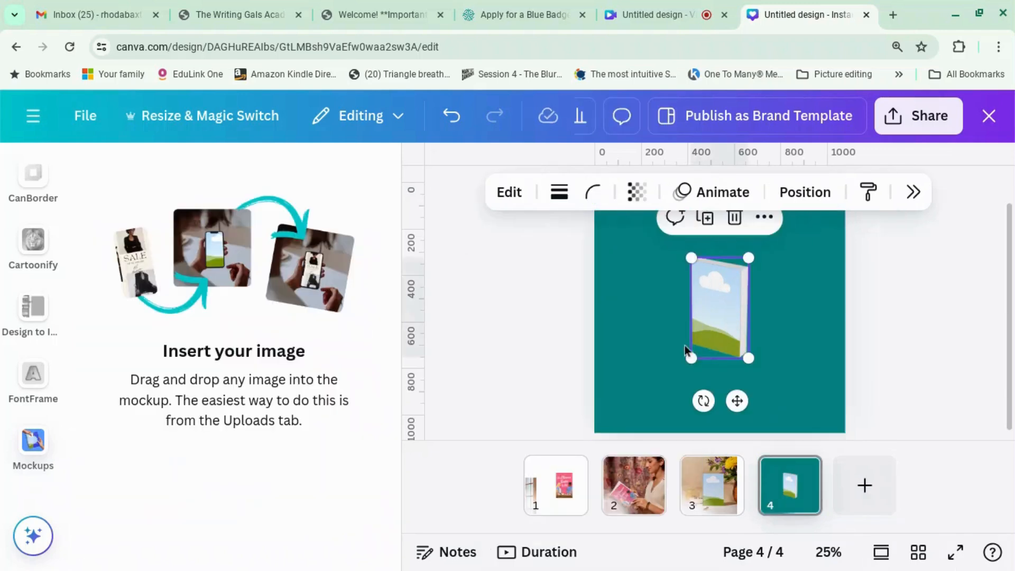
{"action": "left_click_drag", "start_coordinate": [691, 359], "coordinate": [521, 338]}
{"action": "left_click_drag", "start_coordinate": [748, 259], "coordinate": [787, 236]}
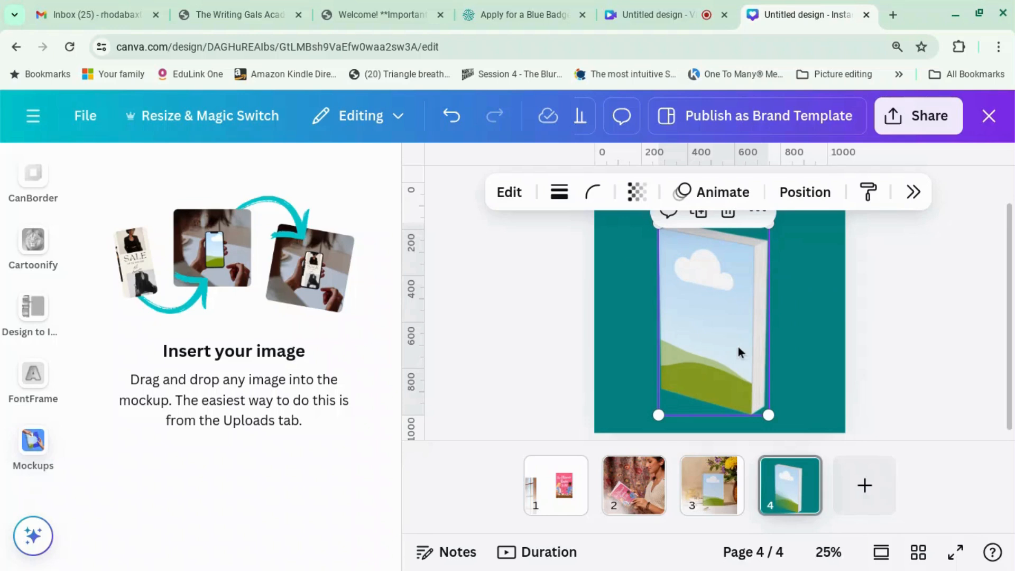
{"action": "left_click", "coordinate": [536, 353]}
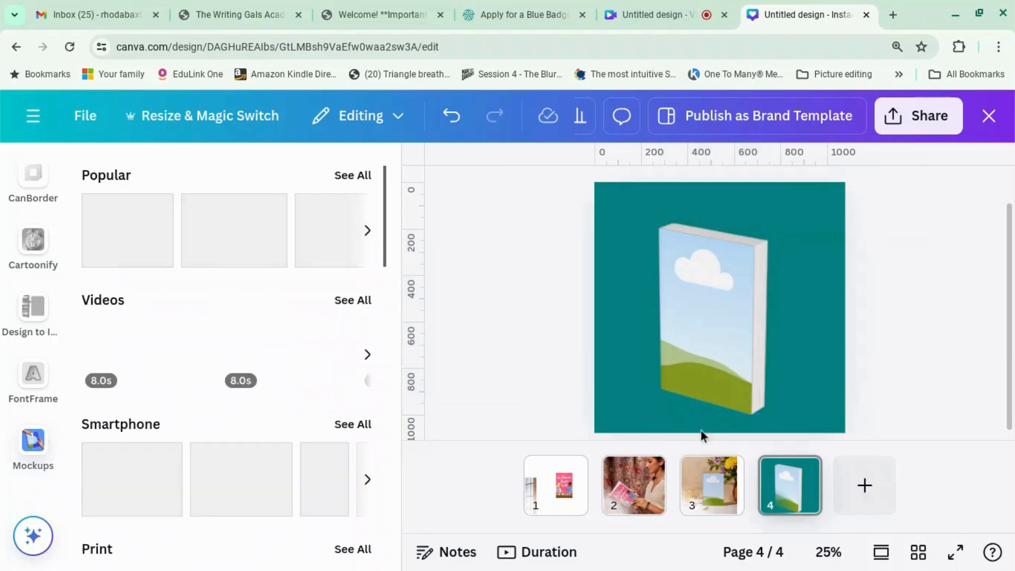
Add page 5 with the 6.0s desk-and-coffee video mockup enlarged to about 1,570 × 883.
{"action": "left_click", "coordinate": [864, 485]}
{"action": "scroll", "coordinate": [312, 411], "scroll_direction": "down", "scroll_amount": 7}
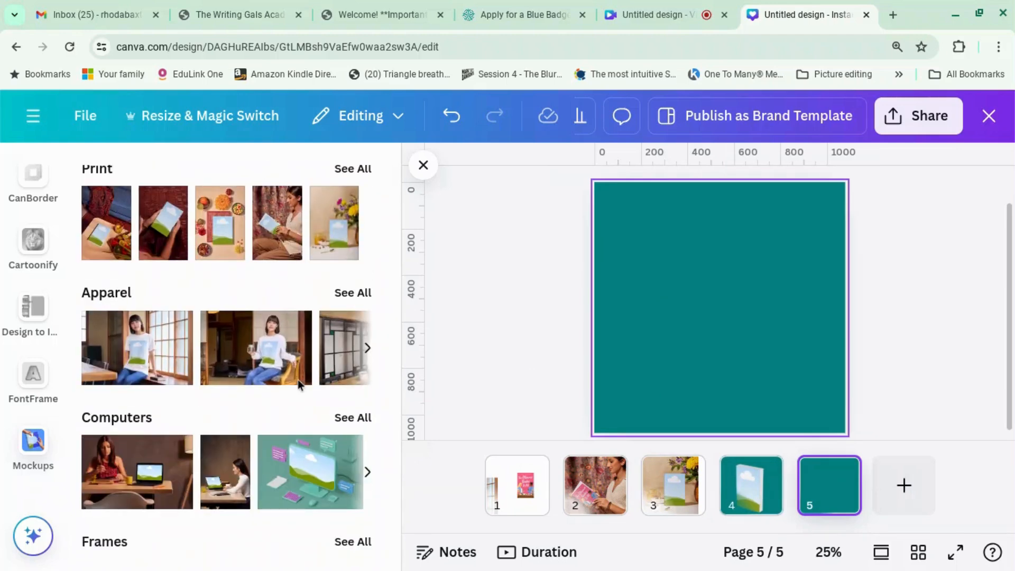
{"action": "scroll", "coordinate": [277, 387], "scroll_direction": "down", "scroll_amount": 4}
{"action": "scroll", "coordinate": [279, 389], "scroll_direction": "down", "scroll_amount": 5}
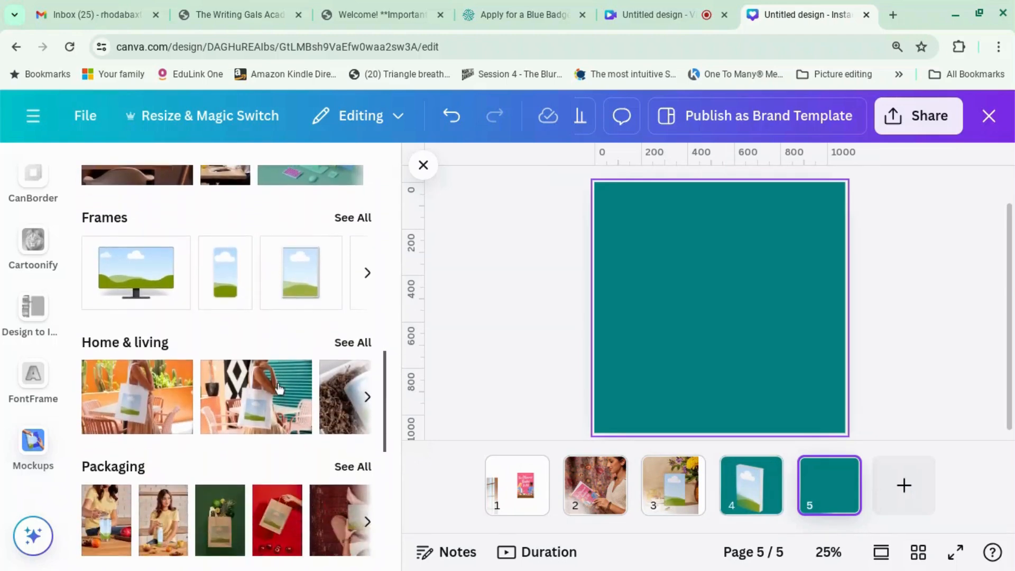
{"action": "scroll", "coordinate": [279, 389], "scroll_direction": "up", "scroll_amount": 15}
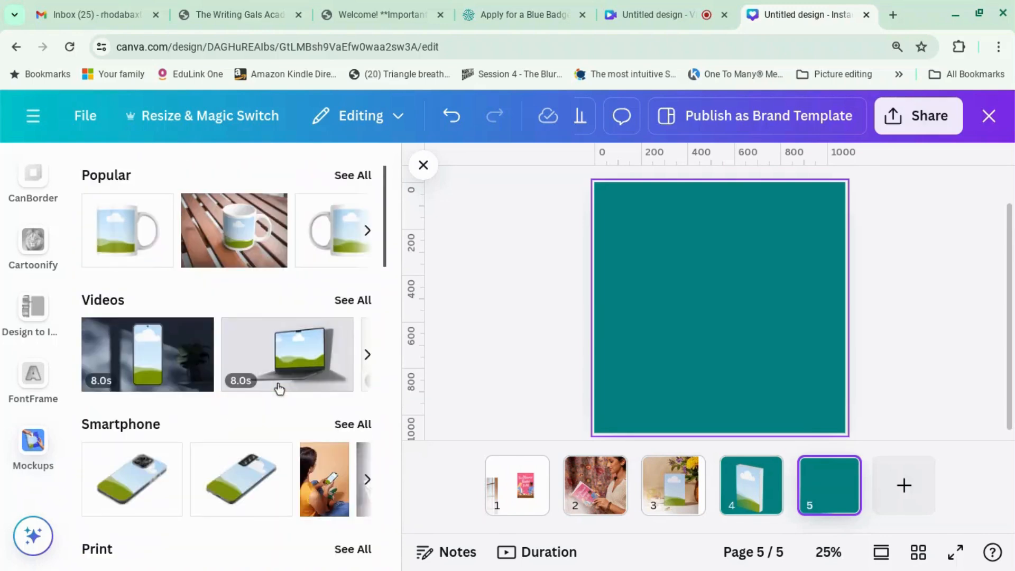
{"action": "left_click", "coordinate": [350, 301]}
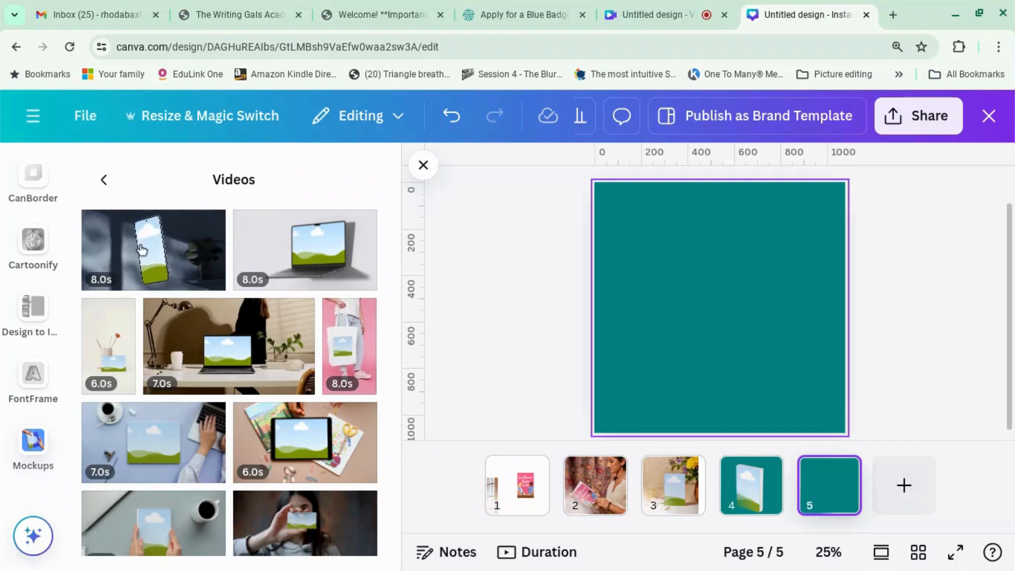
{"action": "scroll", "coordinate": [145, 447], "scroll_direction": "down", "scroll_amount": 3}
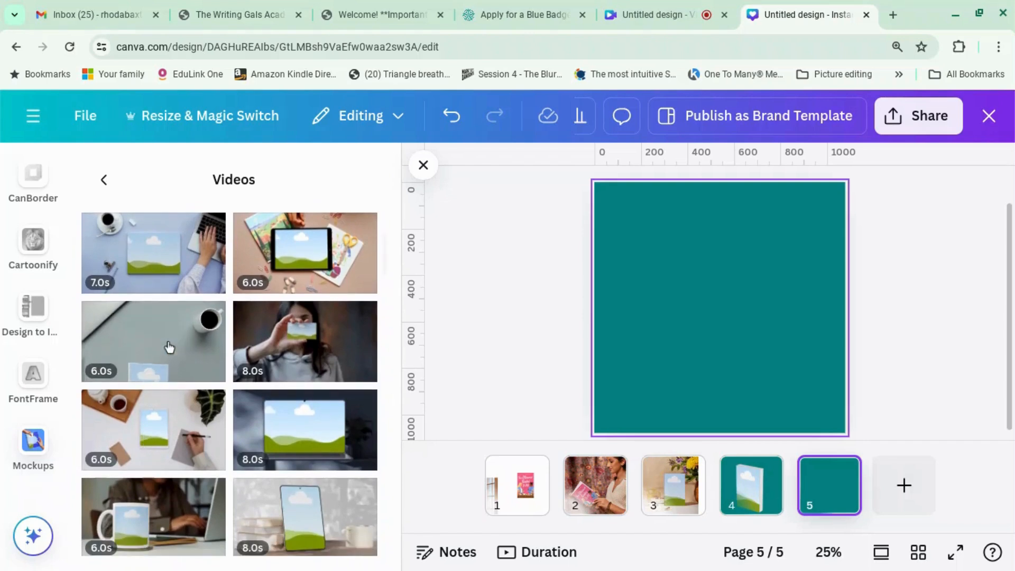
{"action": "left_click", "coordinate": [169, 347]}
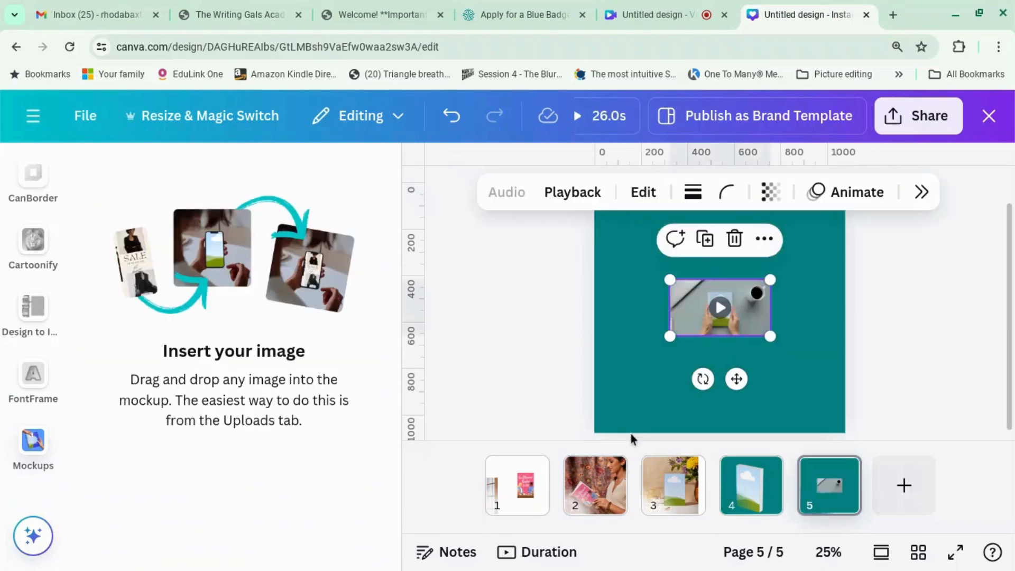
{"action": "left_click_drag", "start_coordinate": [668, 336], "coordinate": [541, 408]}
{"action": "left_click_drag", "start_coordinate": [770, 281], "coordinate": [927, 220]}
{"action": "left_click", "coordinate": [928, 289]}
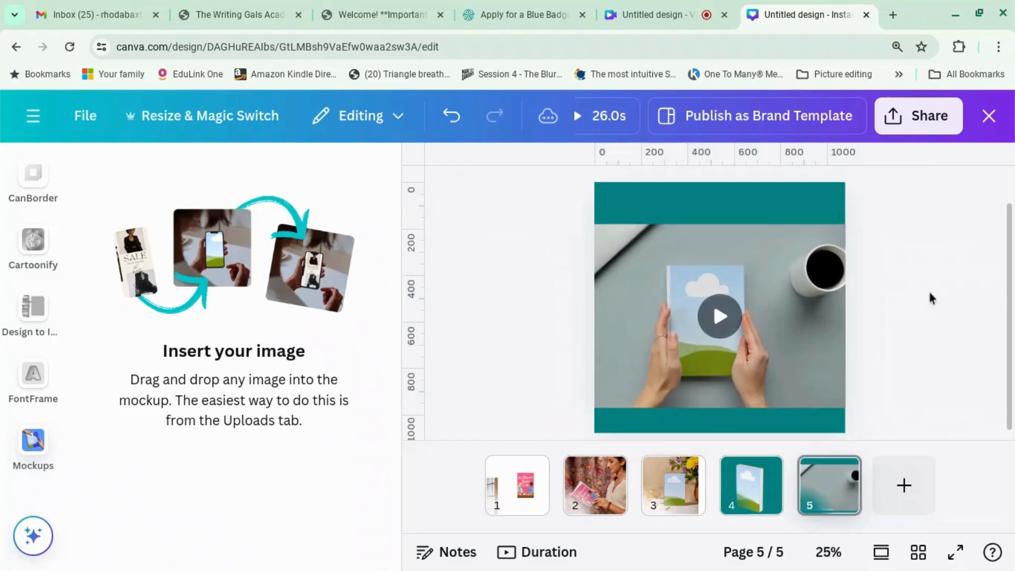
Drop the page 1 cover onto the book in page 5's video mockup and play it.
{"action": "left_click", "coordinate": [525, 505]}
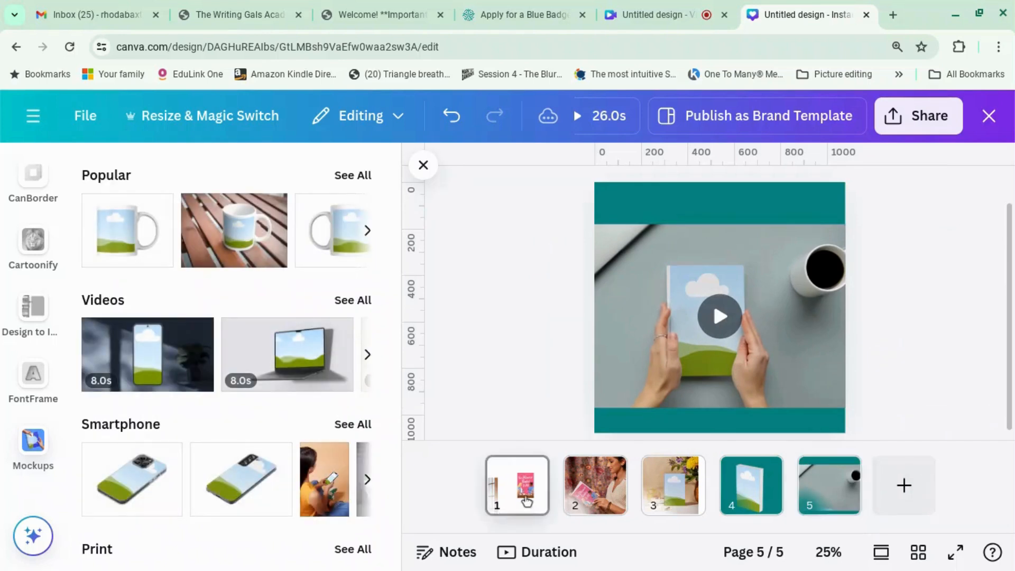
{"action": "left_click_drag", "start_coordinate": [760, 313], "coordinate": [825, 491]}
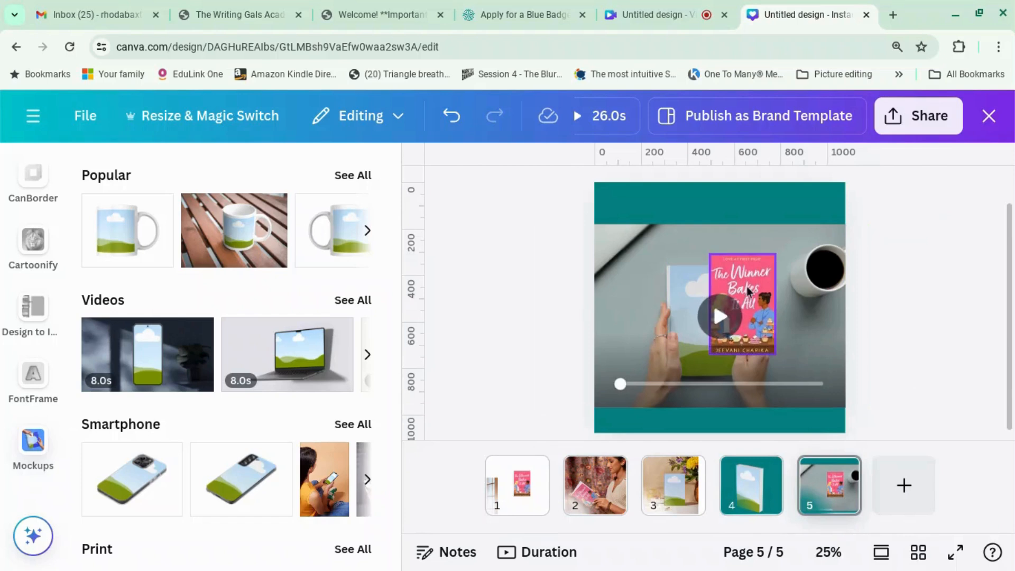
{"action": "left_click_drag", "start_coordinate": [749, 290], "coordinate": [717, 302]}
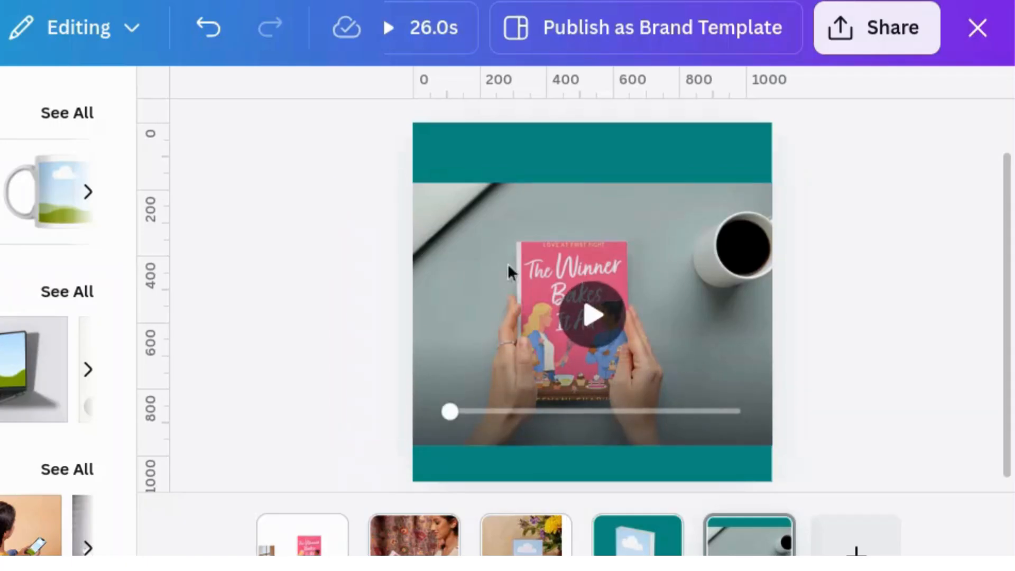
{"action": "left_click", "coordinate": [427, 203]}
{"action": "left_click", "coordinate": [591, 317]}
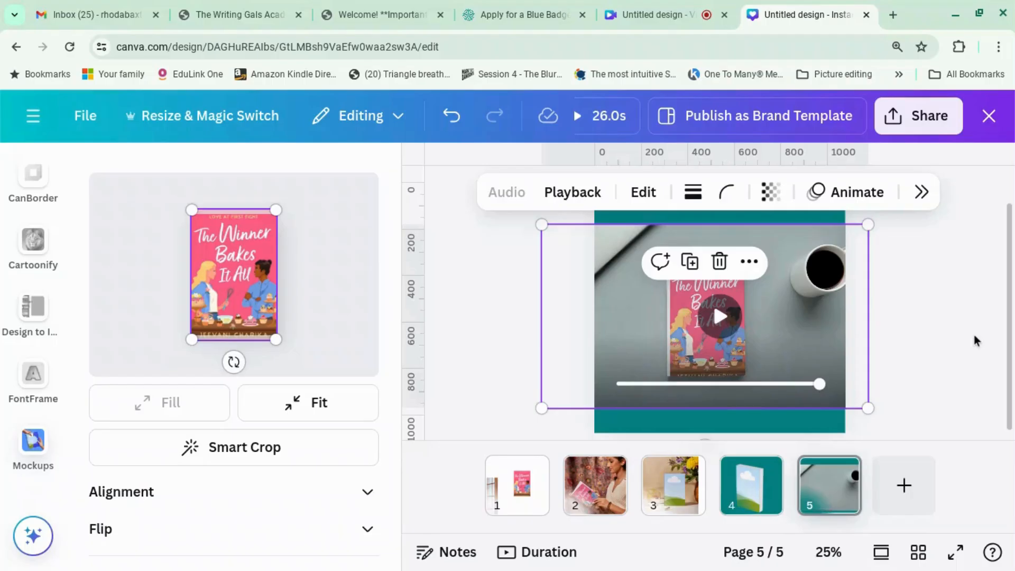
Browse the full Videos mockups catalogue and add a blank teal page 6.
{"action": "left_click", "coordinate": [957, 349]}
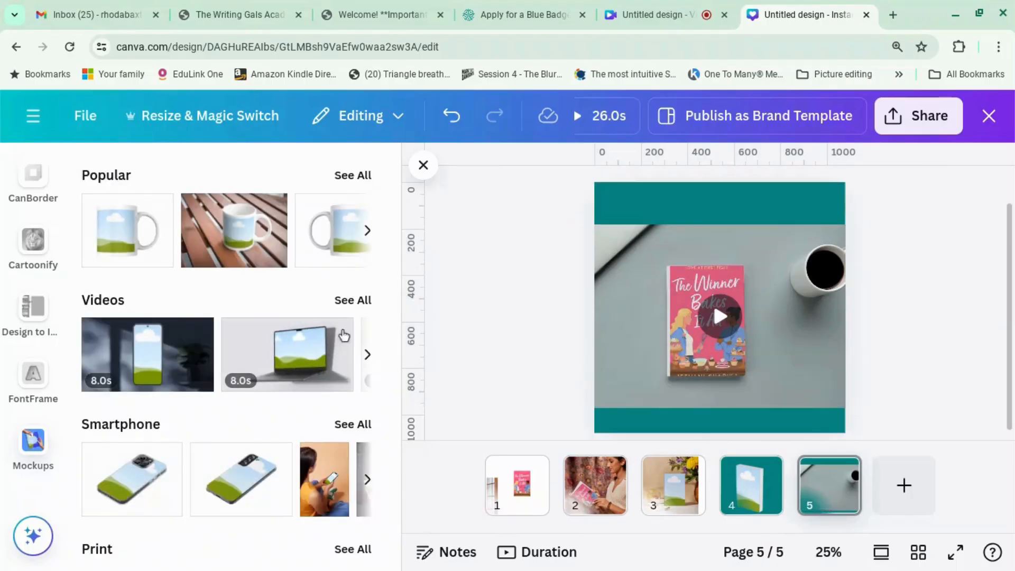
{"action": "left_click", "coordinate": [352, 299]}
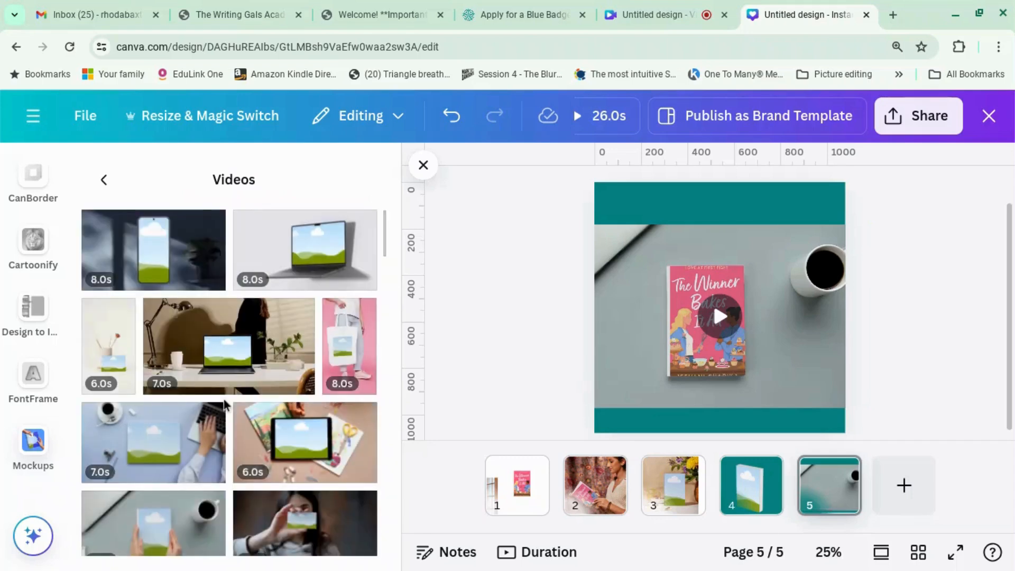
{"action": "scroll", "coordinate": [224, 399], "scroll_direction": "down", "scroll_amount": 6}
{"action": "scroll", "coordinate": [225, 405], "scroll_direction": "down", "scroll_amount": 3}
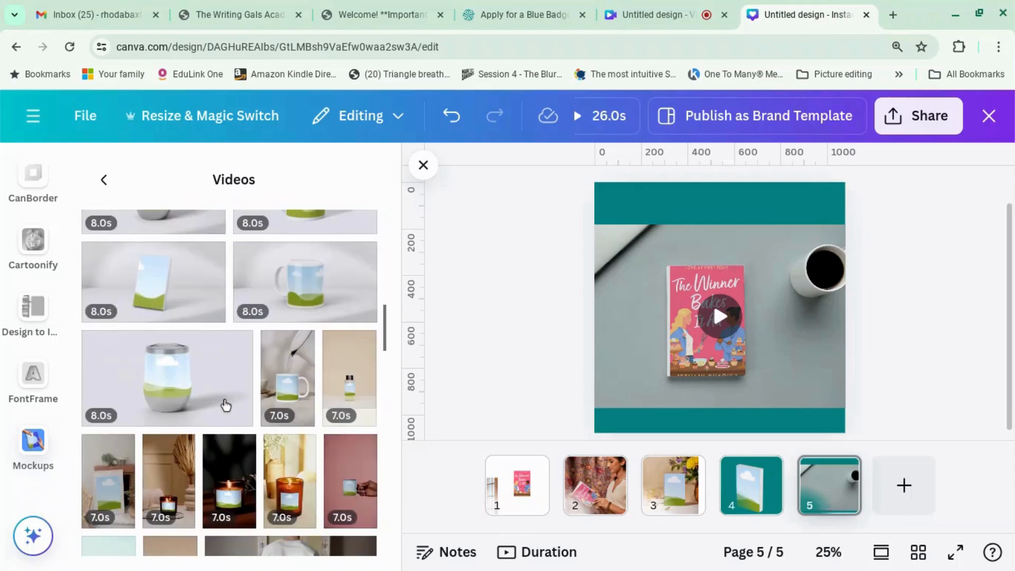
{"action": "scroll", "coordinate": [225, 405], "scroll_direction": "down", "scroll_amount": 8}
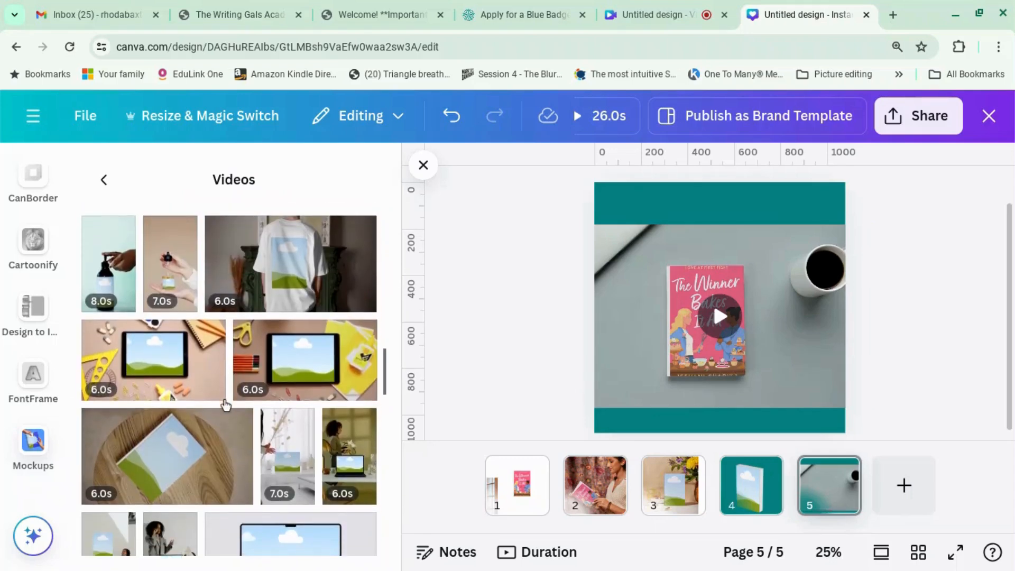
{"action": "scroll", "coordinate": [201, 412], "scroll_direction": "down", "scroll_amount": 1}
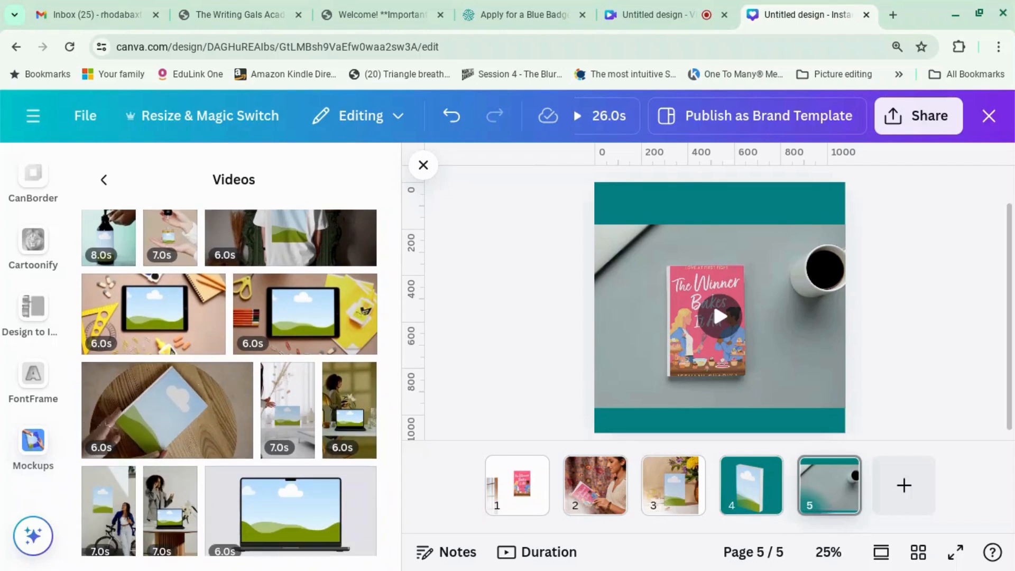
{"action": "scroll", "coordinate": [178, 423], "scroll_direction": "down", "scroll_amount": 3}
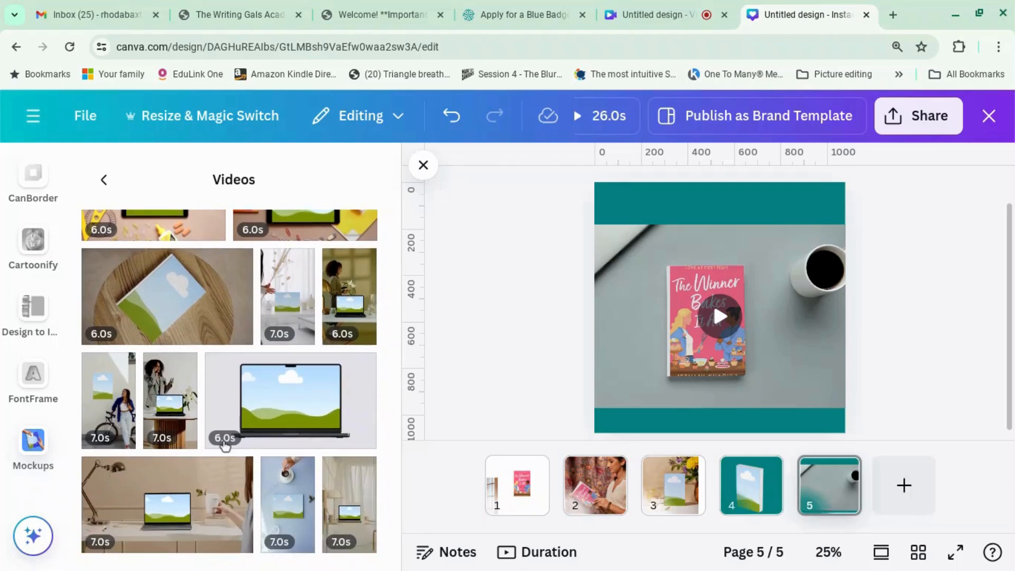
{"action": "scroll", "coordinate": [224, 444], "scroll_direction": "down", "scroll_amount": 7}
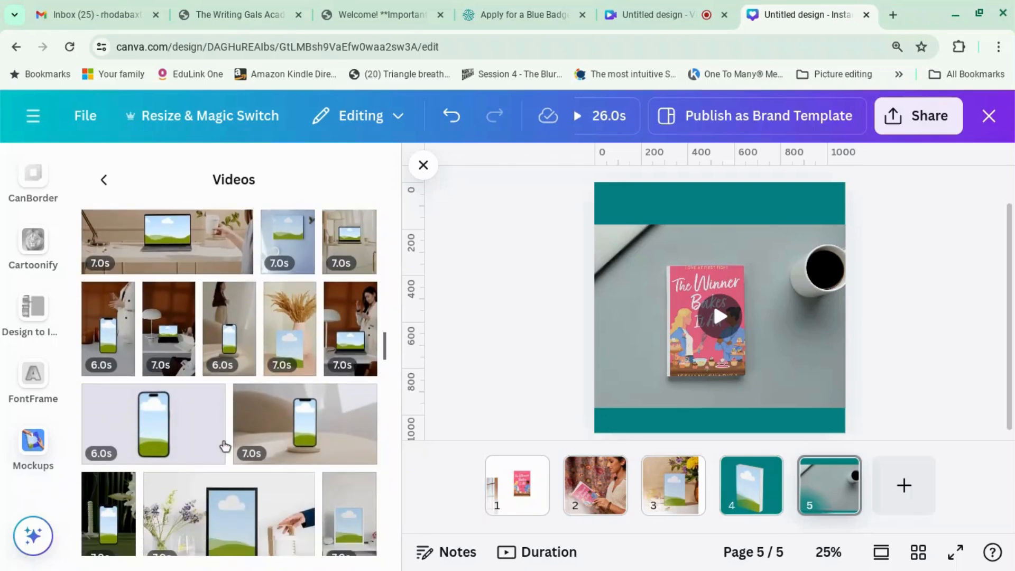
{"action": "scroll", "coordinate": [225, 446], "scroll_direction": "down", "scroll_amount": 9}
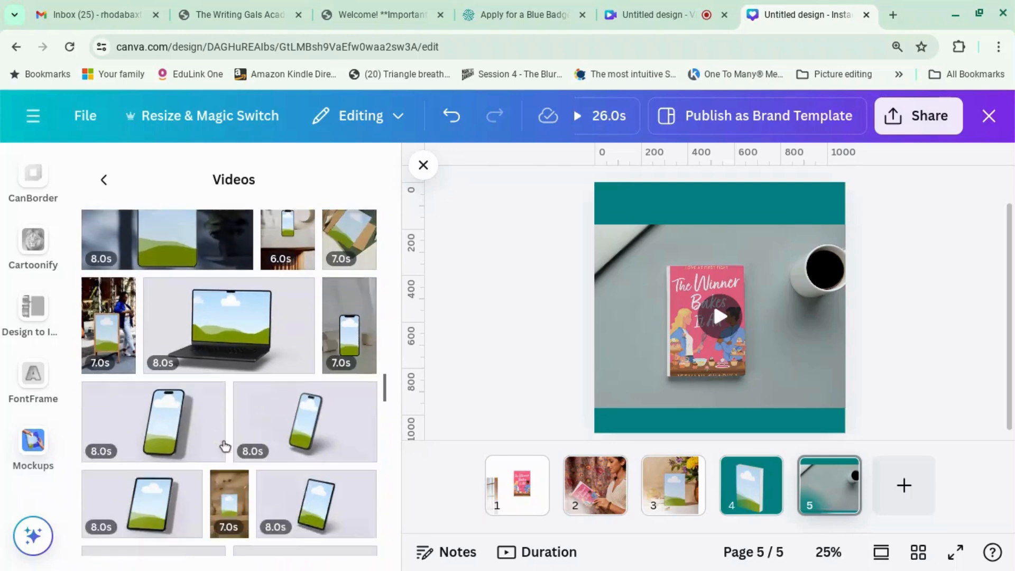
{"action": "scroll", "coordinate": [225, 446], "scroll_direction": "down", "scroll_amount": 8}
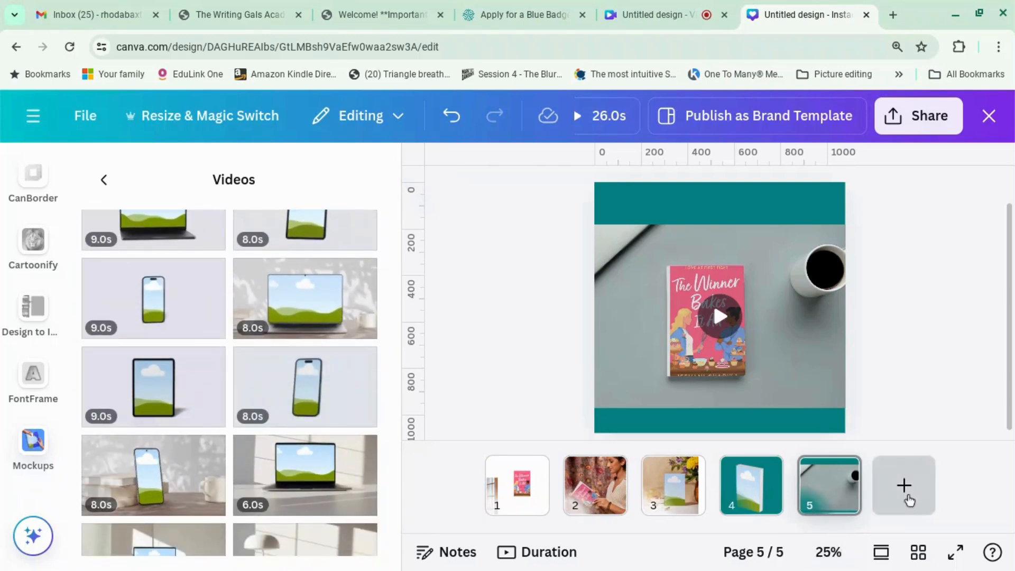
{"action": "left_click", "coordinate": [906, 497]}
{"action": "scroll", "coordinate": [365, 430], "scroll_direction": "down", "scroll_amount": 5}
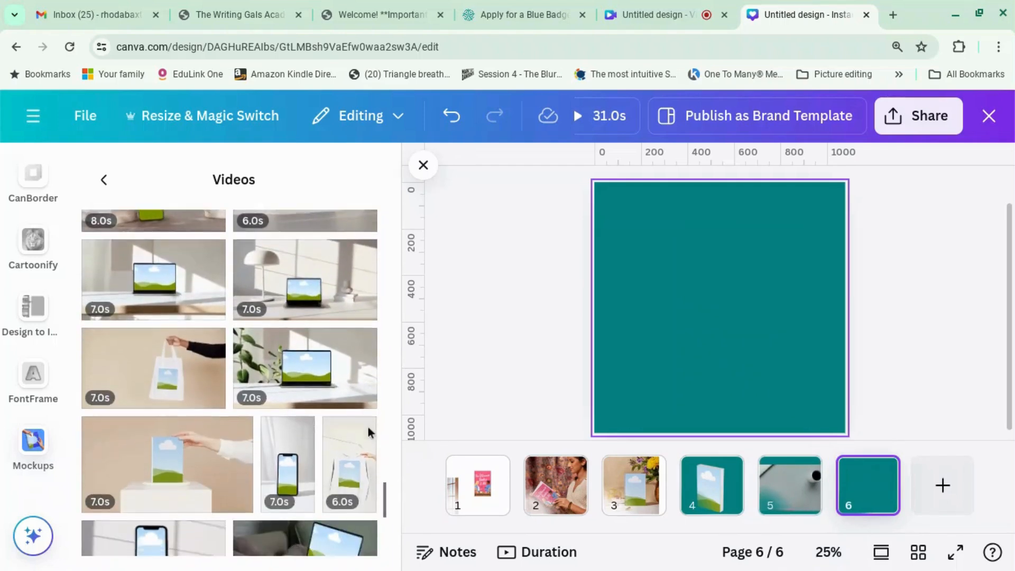
Scroll through the Videos mockups and place the phone video mockup on page 6.
{"action": "scroll", "coordinate": [369, 432], "scroll_direction": "down", "scroll_amount": 3}
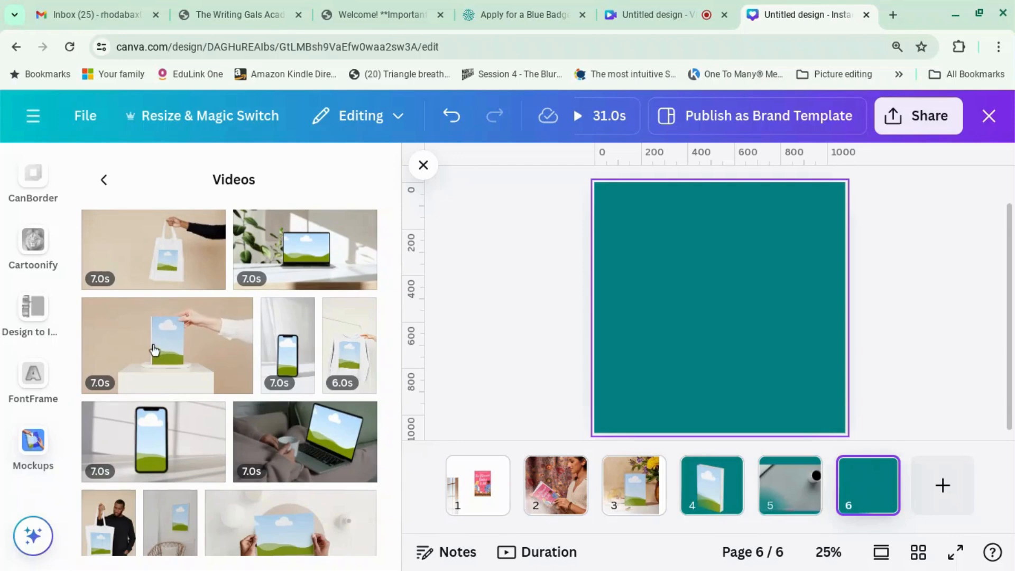
{"action": "scroll", "coordinate": [154, 349], "scroll_direction": "down", "scroll_amount": 5}
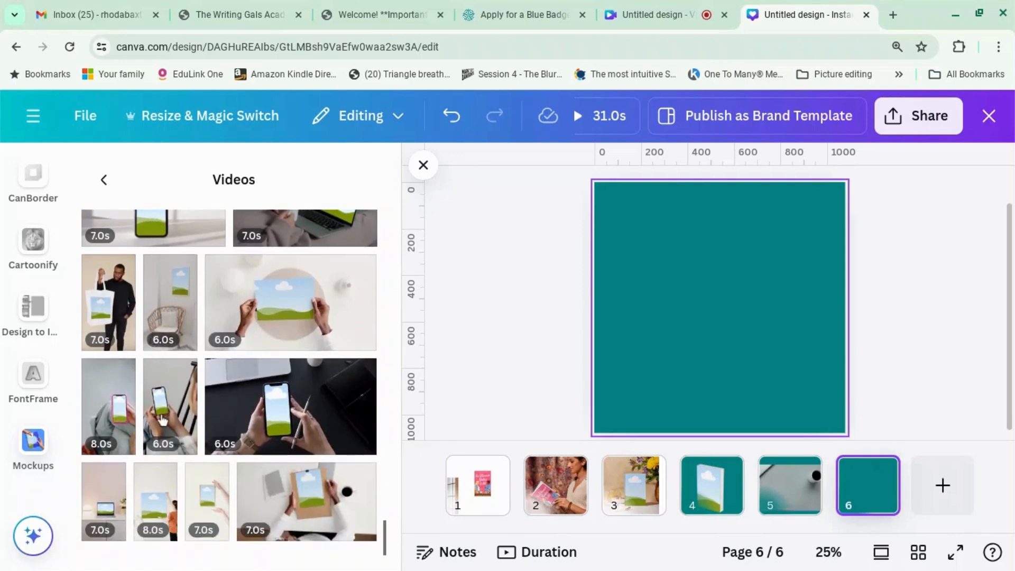
{"action": "scroll", "coordinate": [291, 488], "scroll_direction": "up", "scroll_amount": 5}
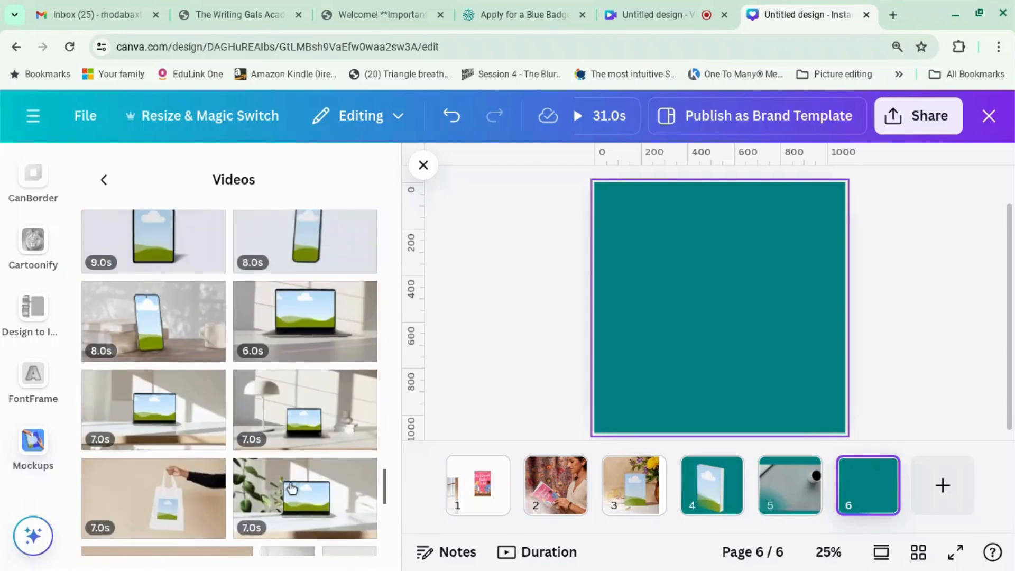
{"action": "scroll", "coordinate": [291, 487], "scroll_direction": "up", "scroll_amount": 3}
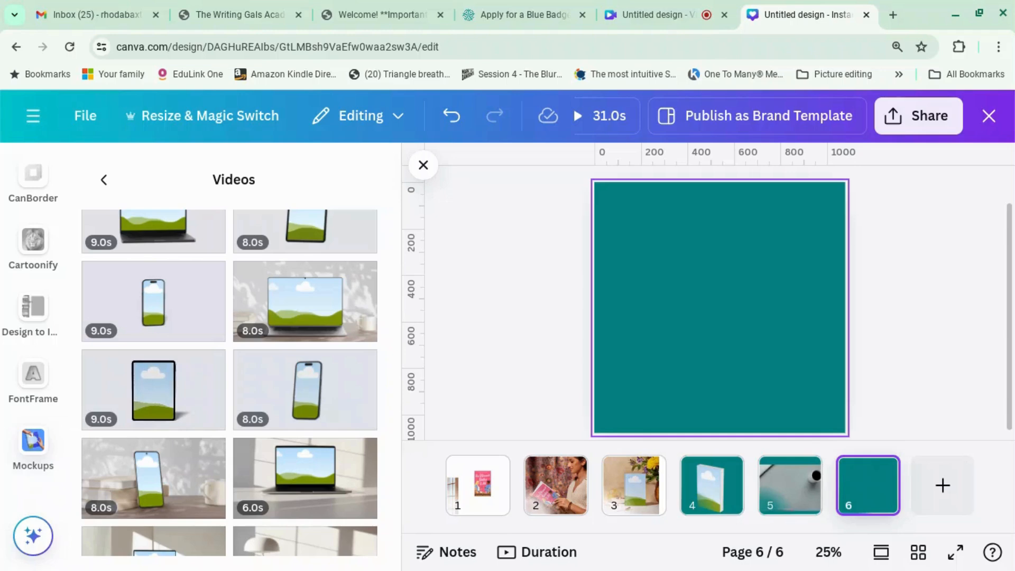
{"action": "left_click", "coordinate": [159, 404]}
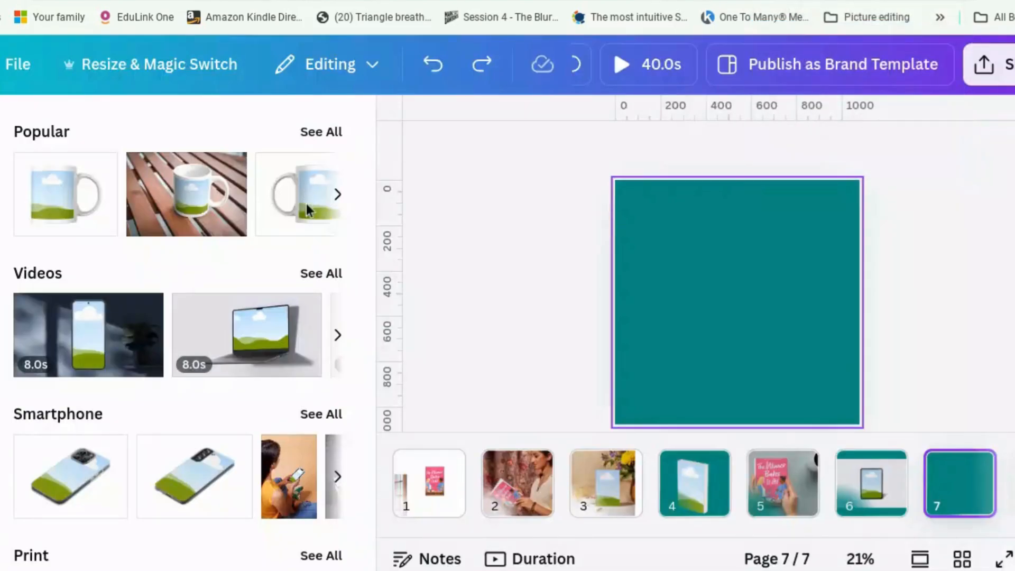
Add the standing-book video mockup from the Videos mockups list to page 7.
{"action": "left_click", "coordinate": [320, 276]}
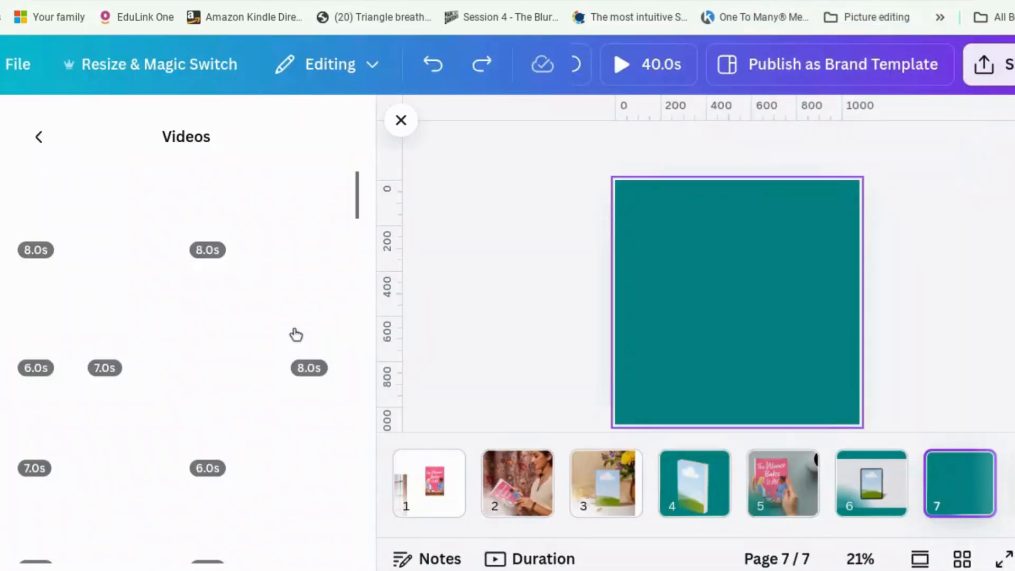
{"action": "scroll", "coordinate": [296, 335], "scroll_direction": "down", "scroll_amount": 4}
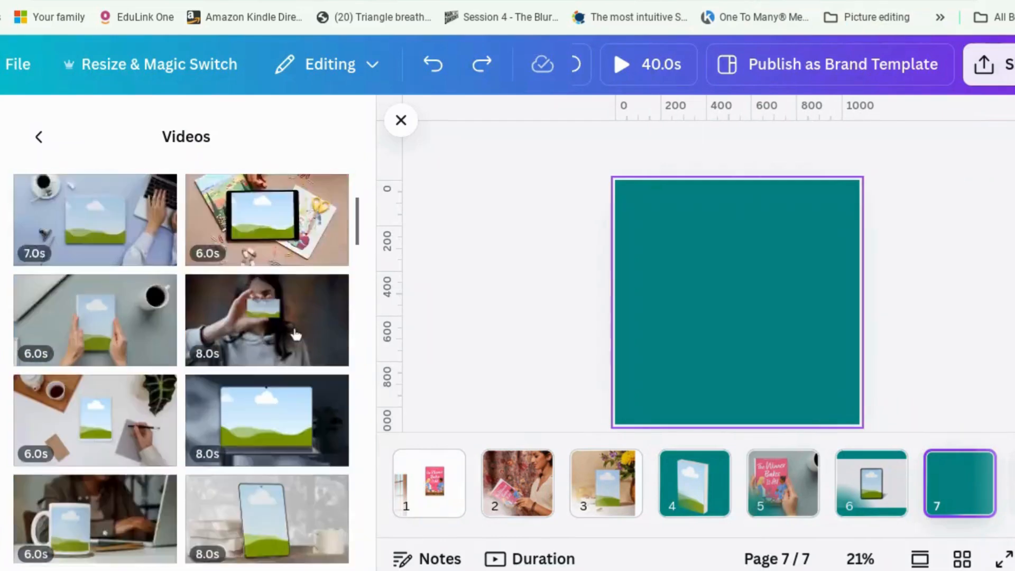
{"action": "scroll", "coordinate": [296, 334], "scroll_direction": "down", "scroll_amount": 5}
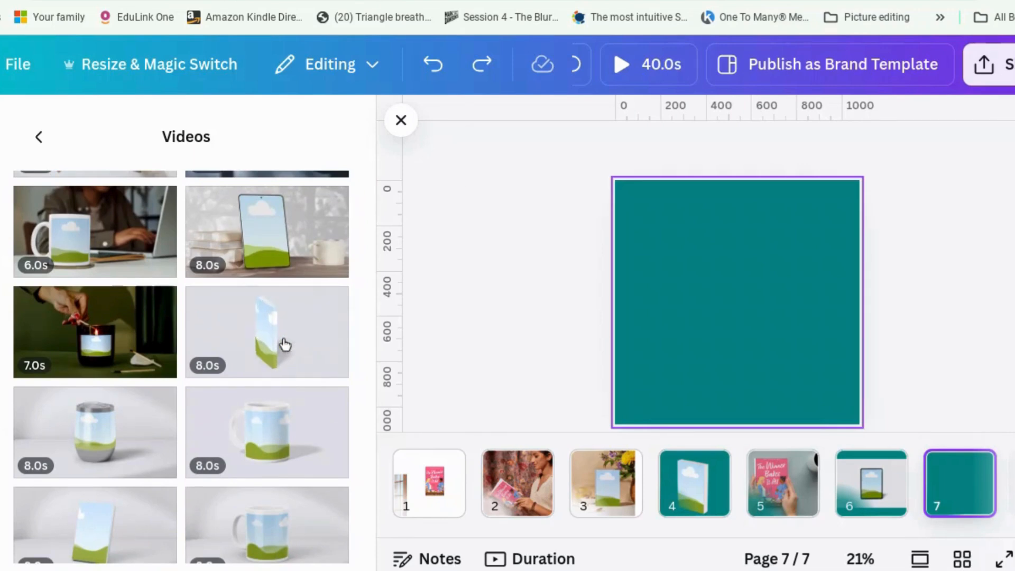
{"action": "left_click", "coordinate": [284, 344]}
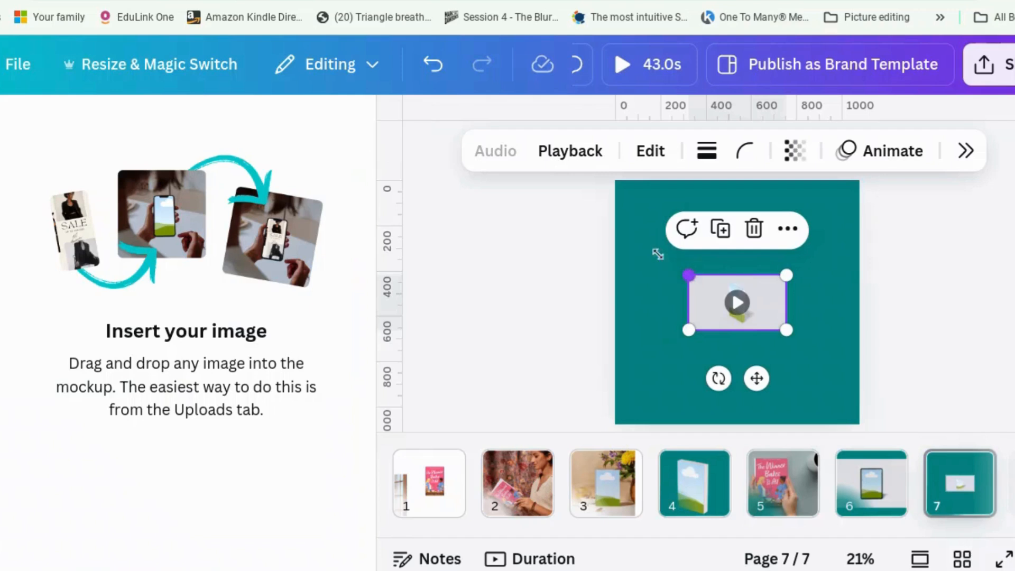
Enlarge the book mockup to span page 7's width and reposition it.
{"action": "left_click_drag", "start_coordinate": [657, 254], "coordinate": [581, 215]}
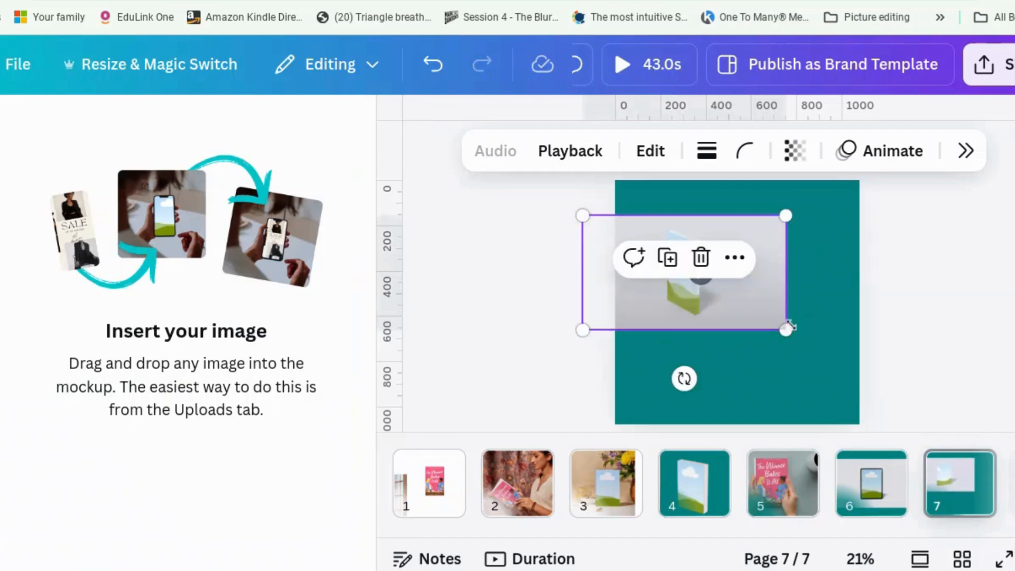
{"action": "left_click_drag", "start_coordinate": [788, 328], "coordinate": [915, 387]}
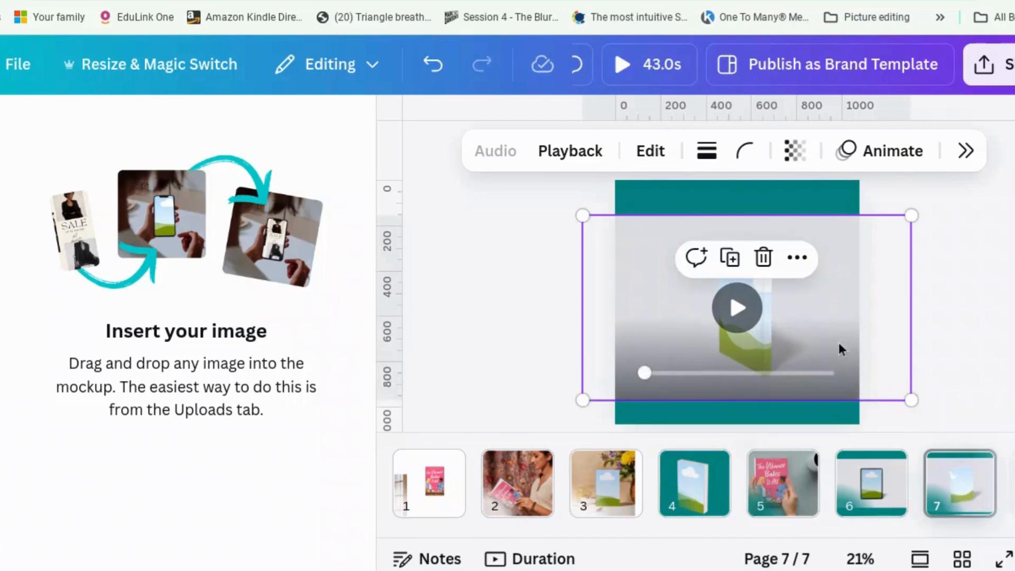
{"action": "mouse_move", "coordinate": [839, 334]}
{"action": "left_mouse_down"}
{"action": "mouse_move", "coordinate": [839, 320]}
{"action": "mouse_move", "coordinate": [835, 332]}
{"action": "left_mouse_up"}
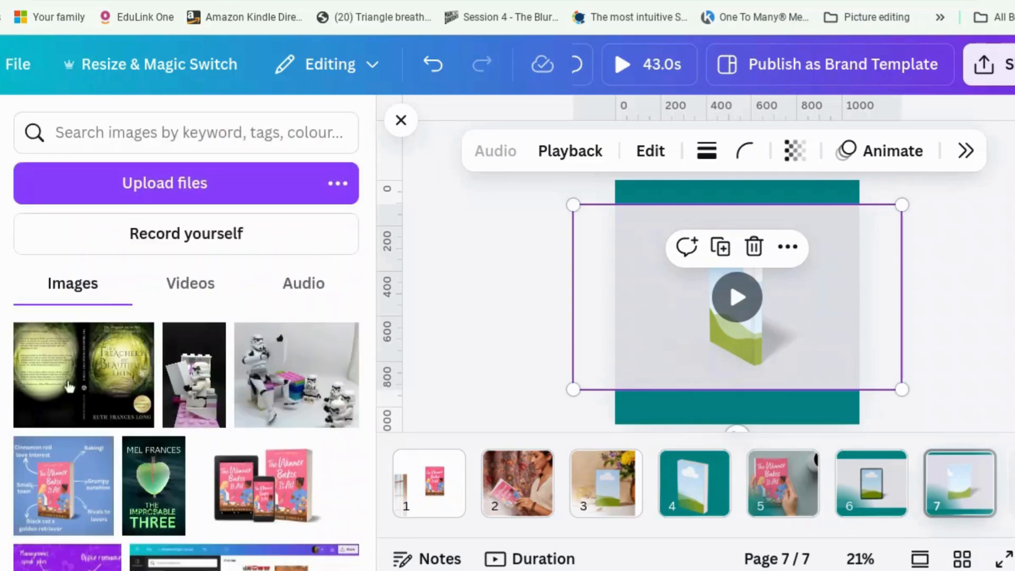
Place the green forest cover, The Treachery of Beautiful Things, into the standing-book mockup frame.
{"action": "left_click", "coordinate": [72, 380]}
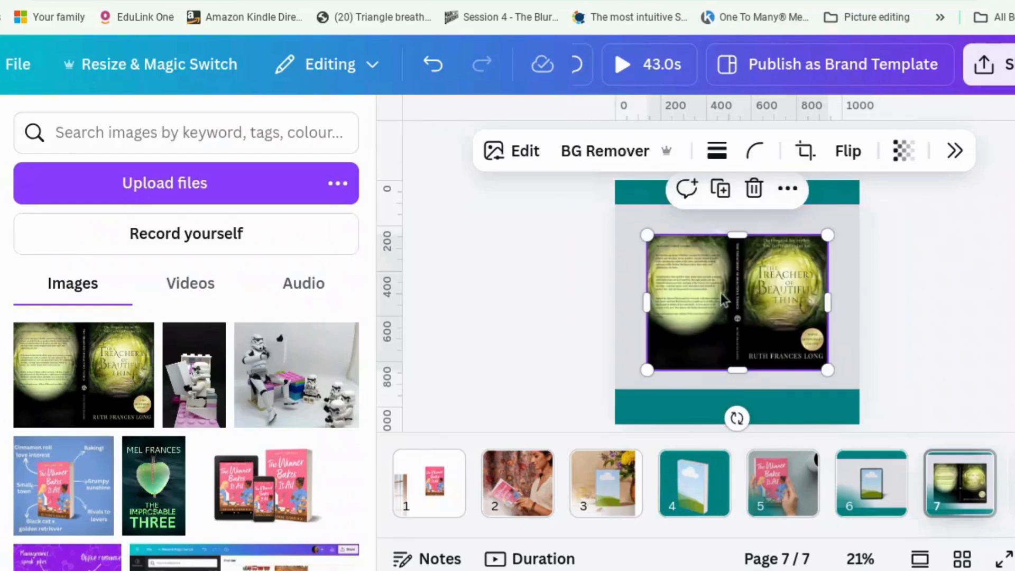
{"action": "mouse_move", "coordinate": [742, 297]}
{"action": "left_mouse_down"}
{"action": "mouse_move", "coordinate": [756, 330]}
{"action": "mouse_move", "coordinate": [756, 305]}
{"action": "left_mouse_up"}
{"action": "key", "text": "Delete"}
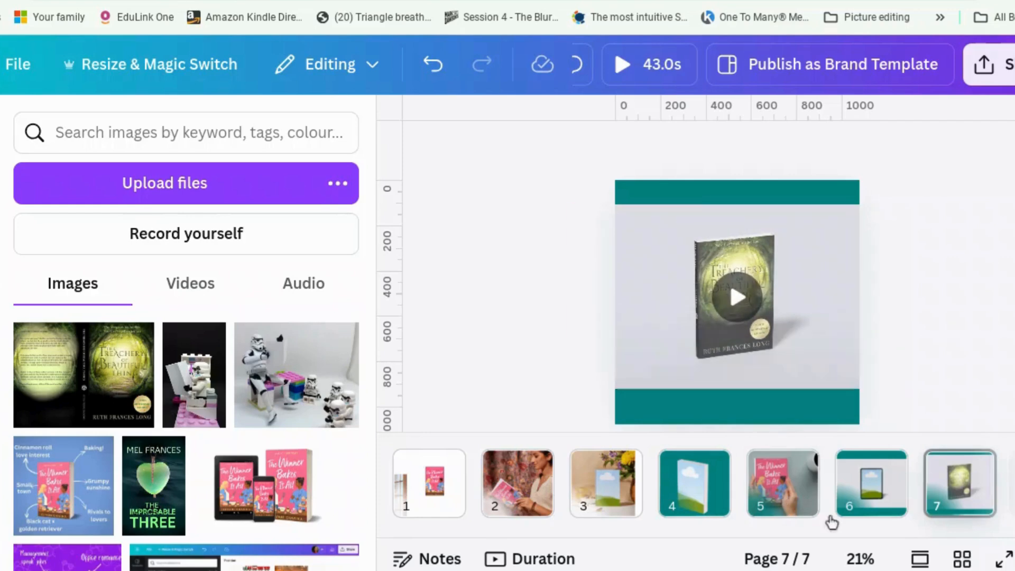
Zoom page 7 to Fill, hide the side panel, and play then pause the book mockup video.
{"action": "left_click", "coordinate": [859, 559]}
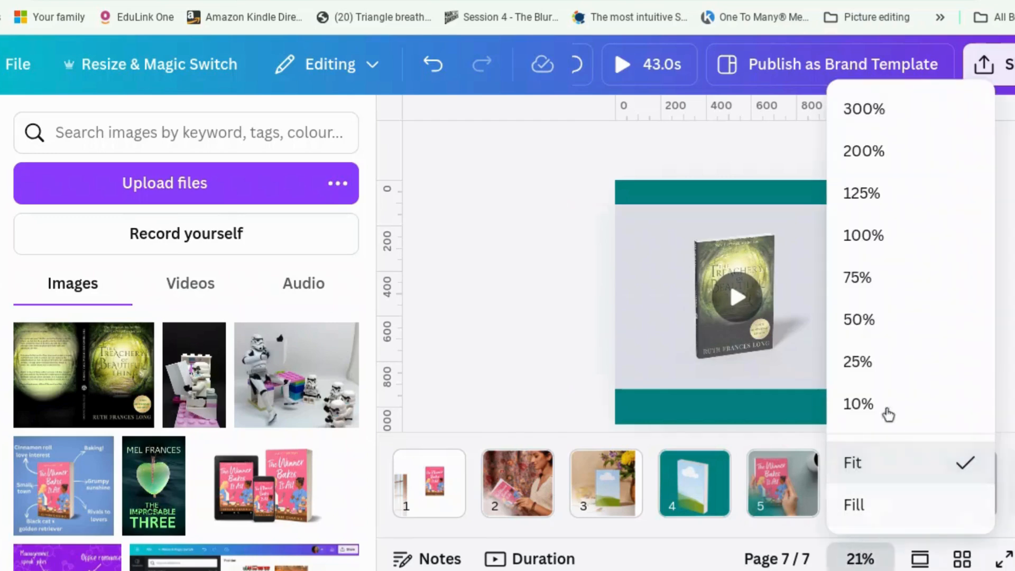
{"action": "left_click", "coordinate": [869, 507]}
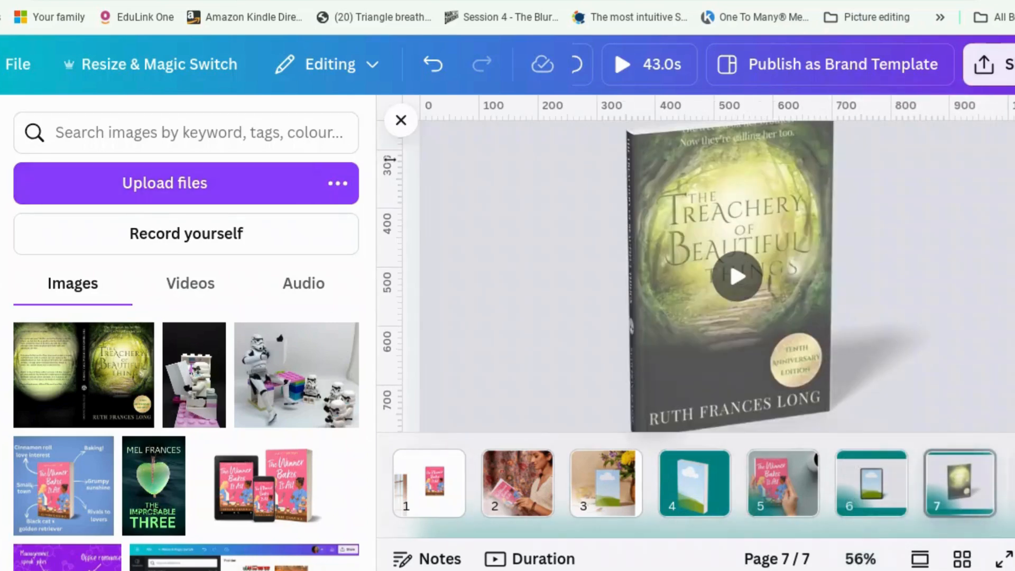
{"action": "left_click", "coordinate": [401, 120]}
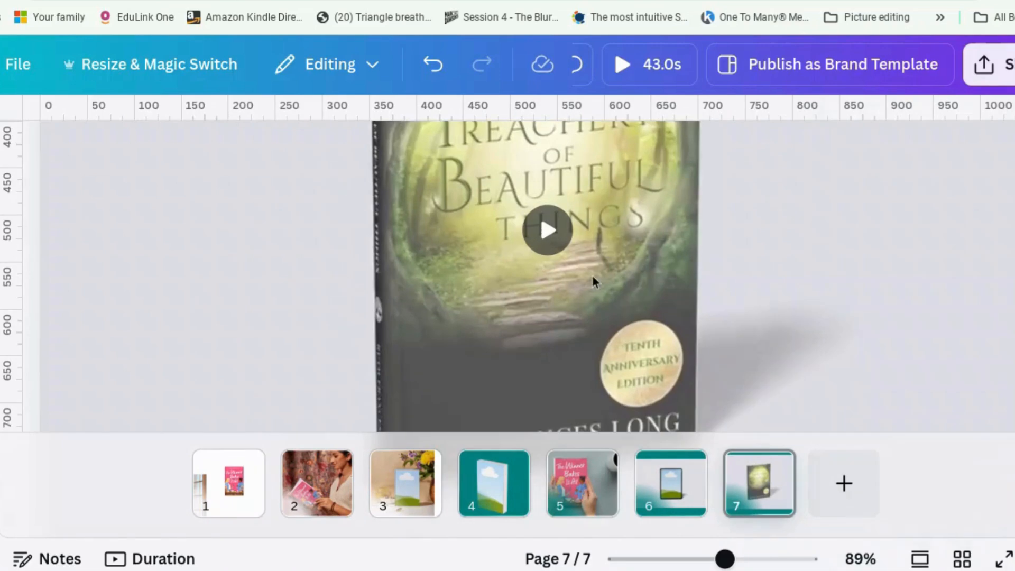
{"action": "left_click", "coordinate": [548, 230]}
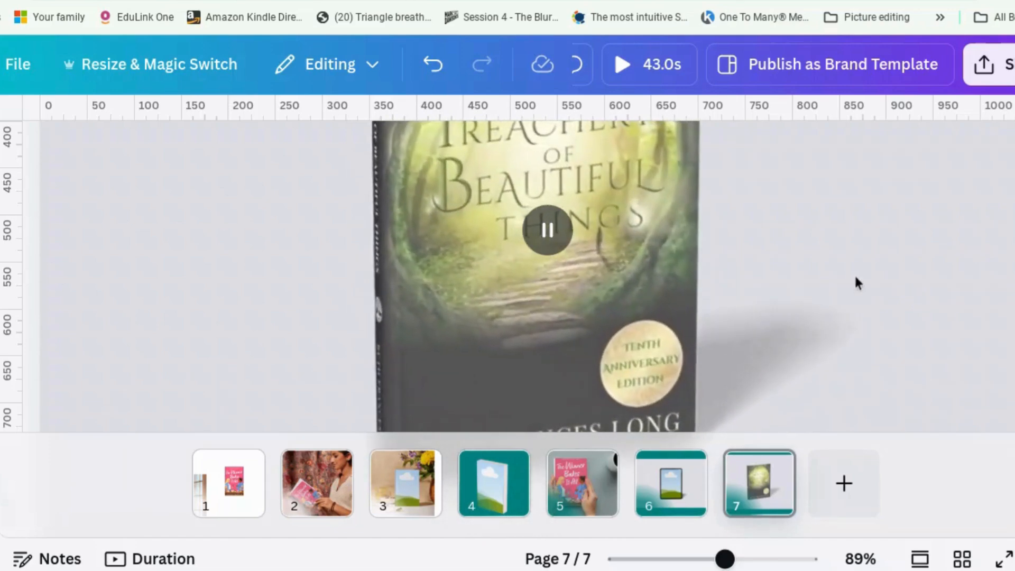
{"action": "left_click", "coordinate": [807, 286]}
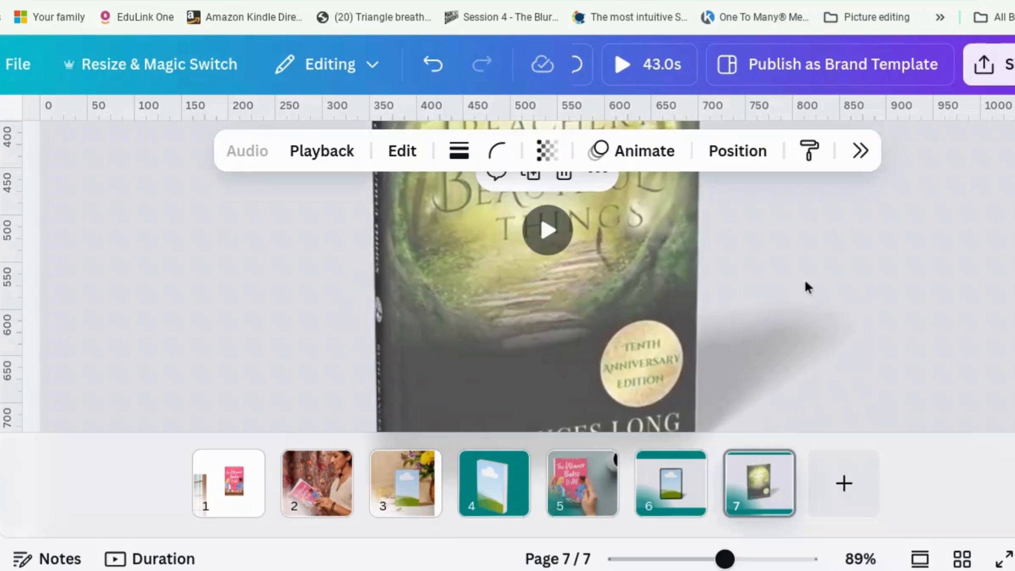